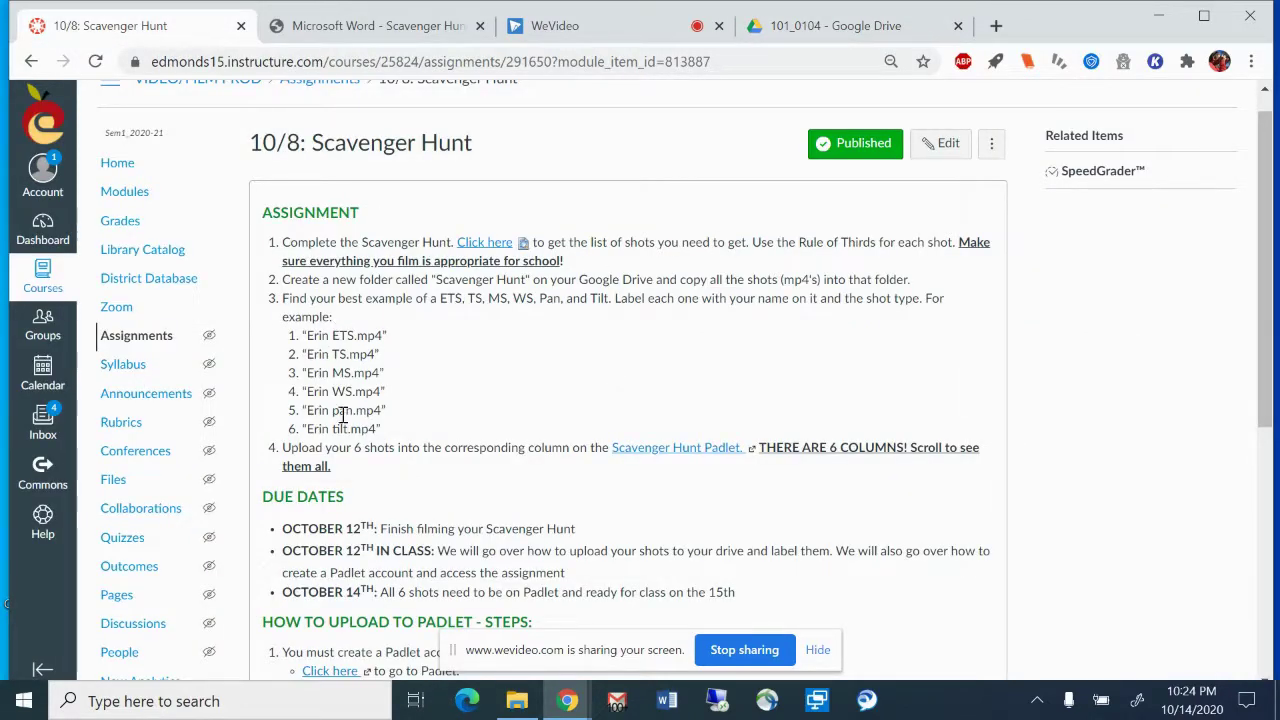
Review the assignment's due dates and Padlet upload steps, and open the Padlet website from its link
scroll(342, 415, down, 1)
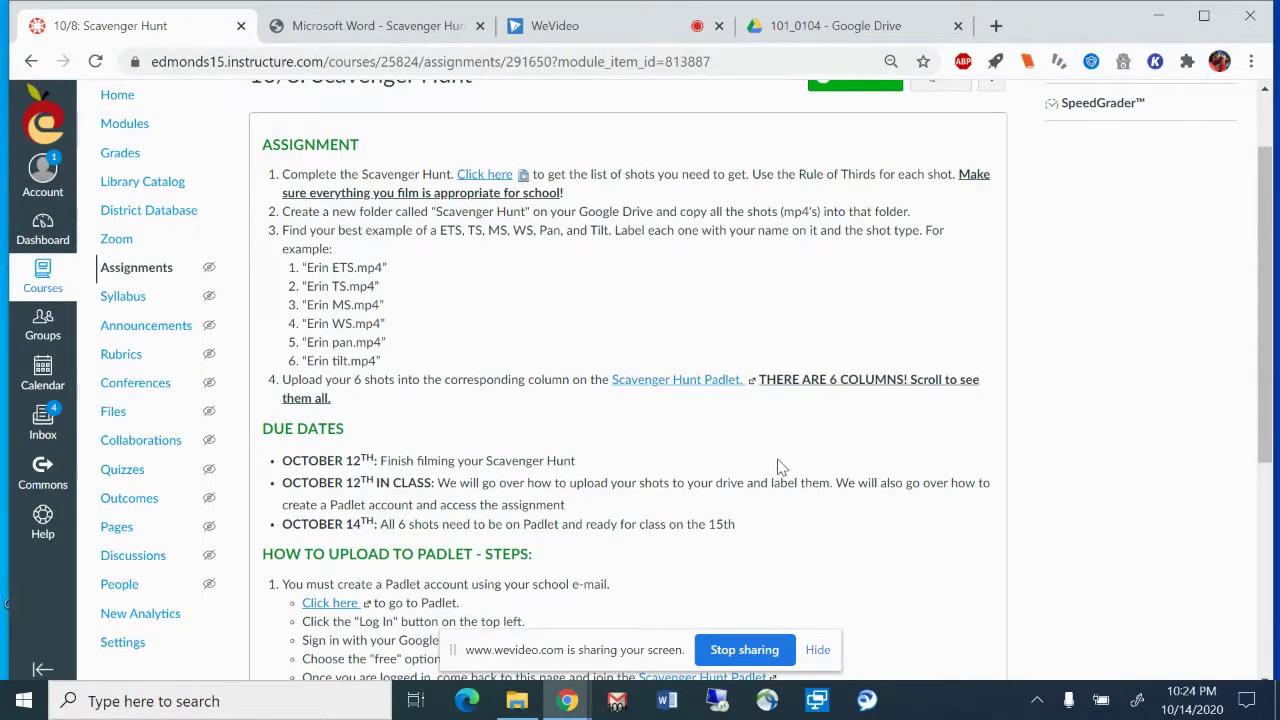
scroll(780, 467, down, 3)
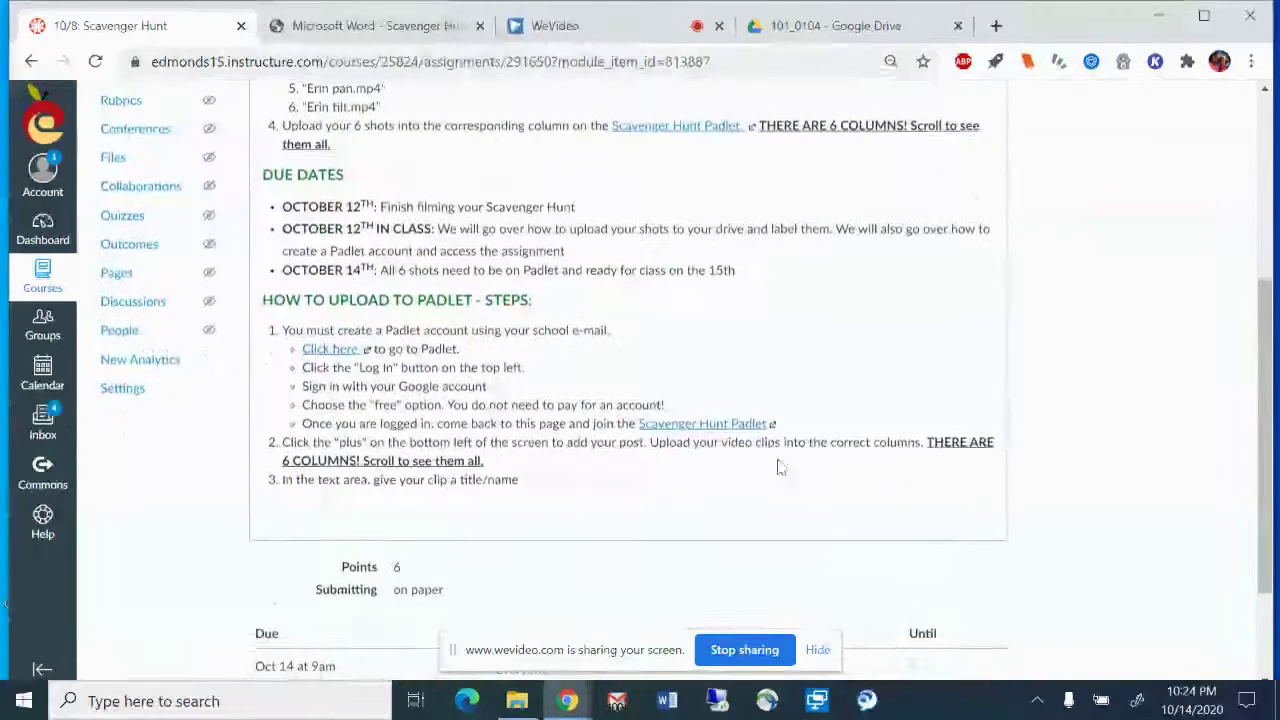
scroll(720, 249, up, 1)
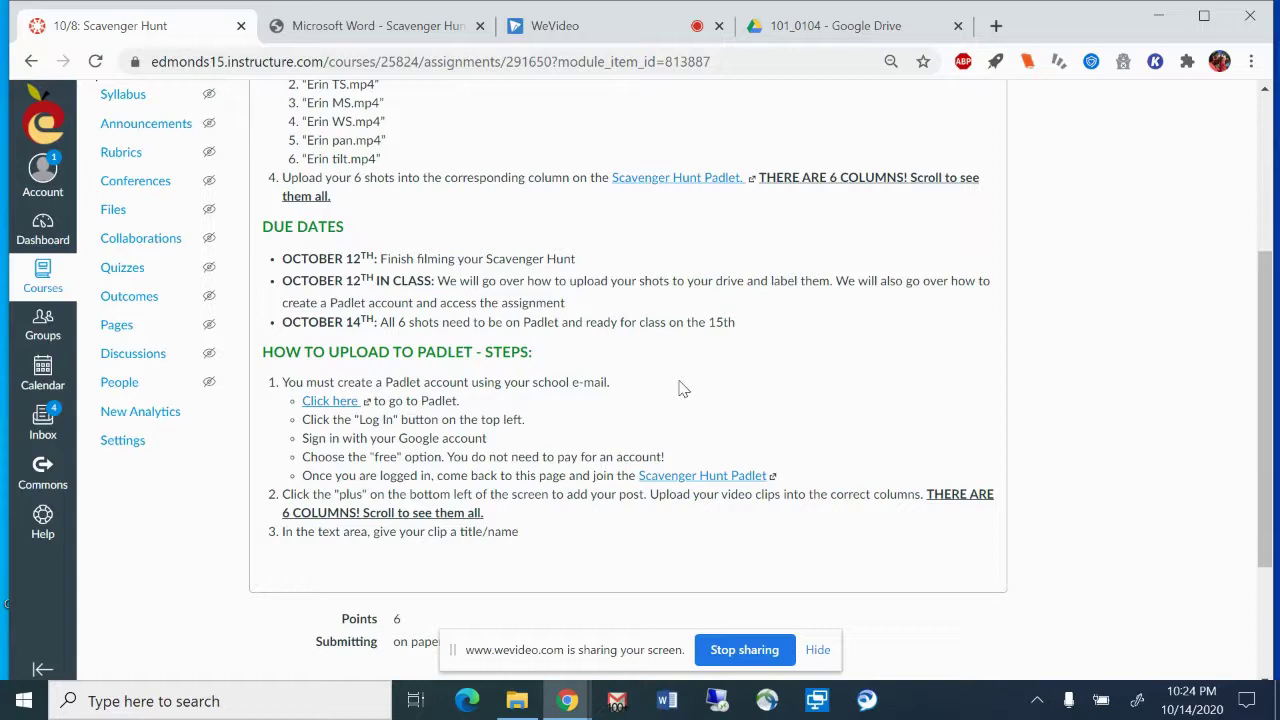
drag(611, 382, 283, 390)
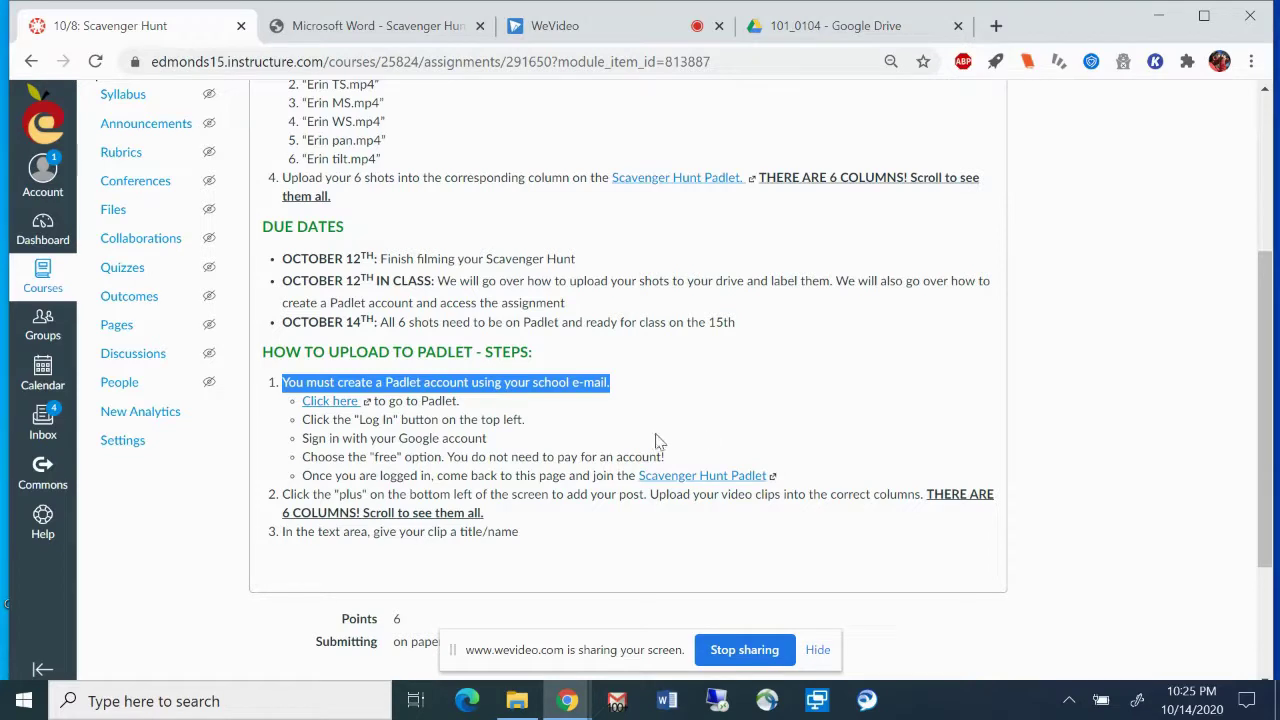
click(318, 402)
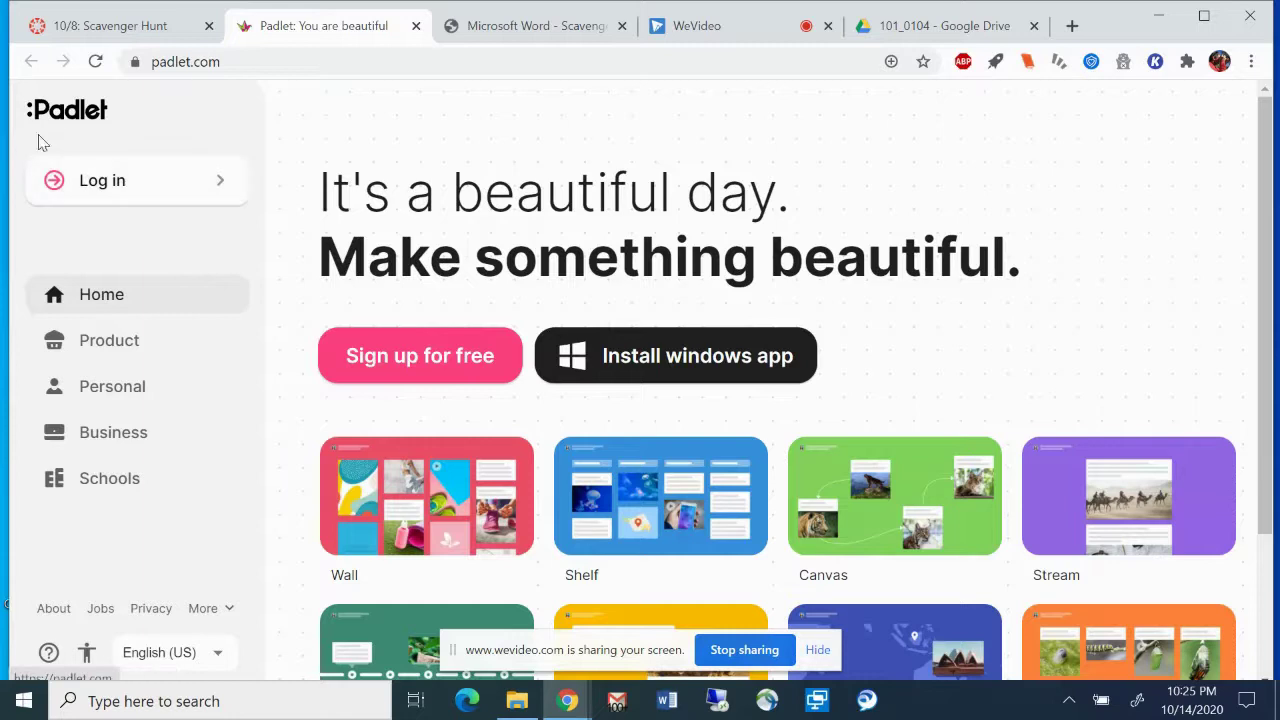
Log in to Padlet with the school Google account and dismiss the site's notification request
click(85, 186)
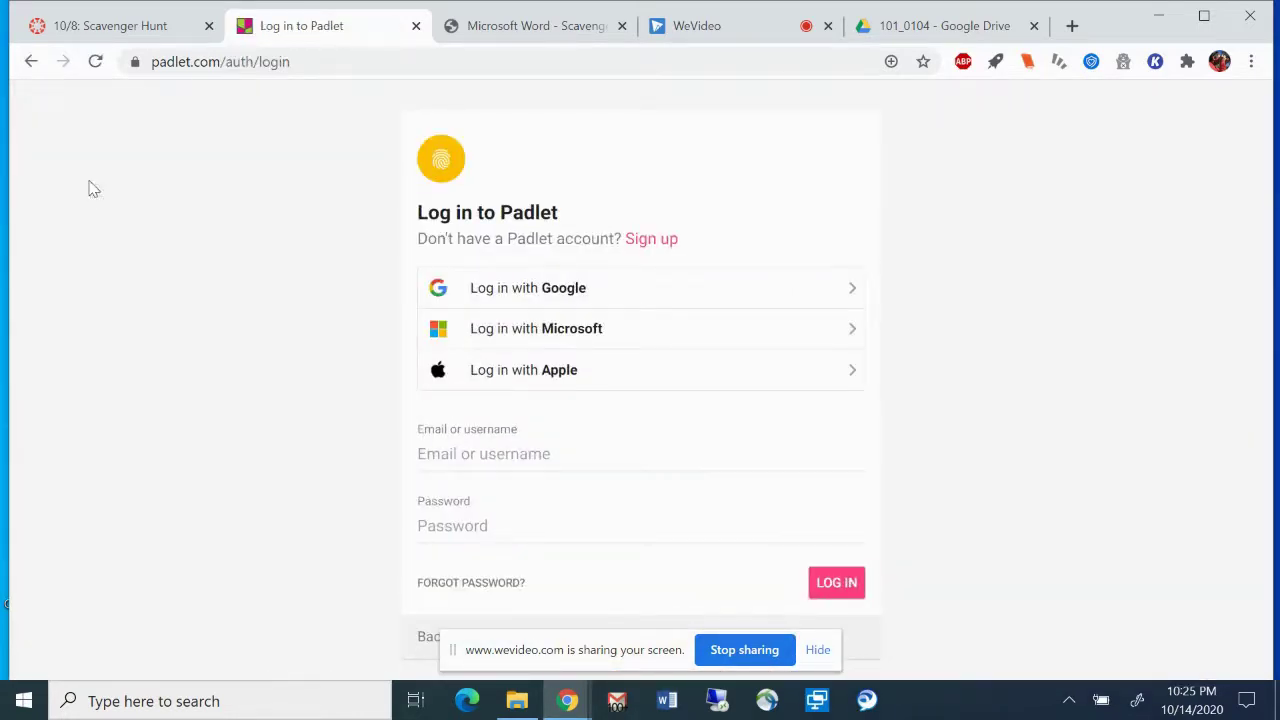
click(562, 300)
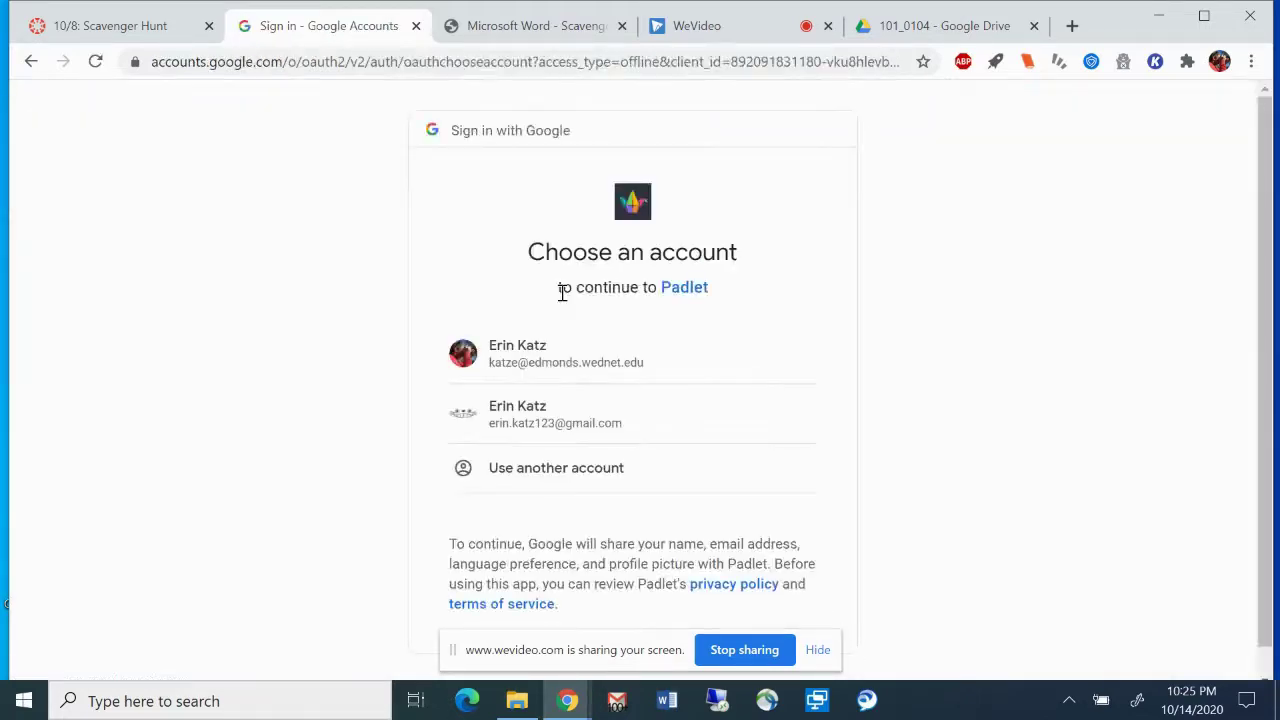
click(574, 367)
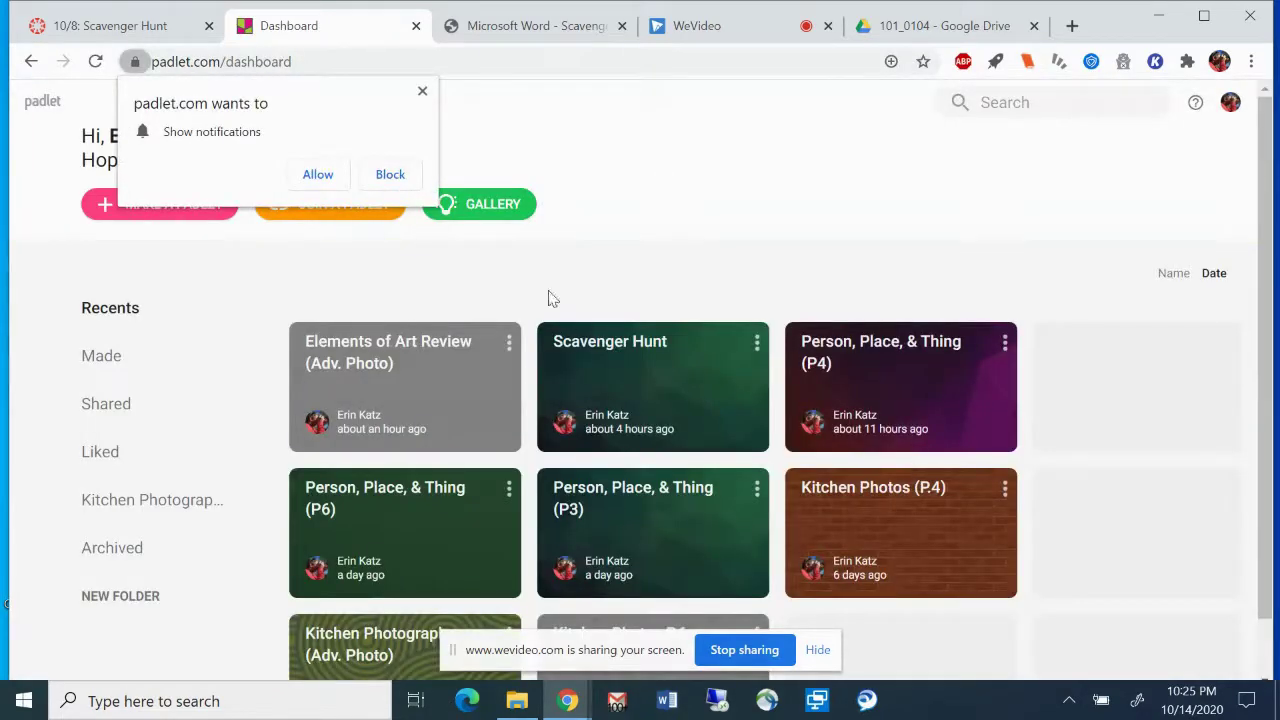
click(420, 94)
click(422, 91)
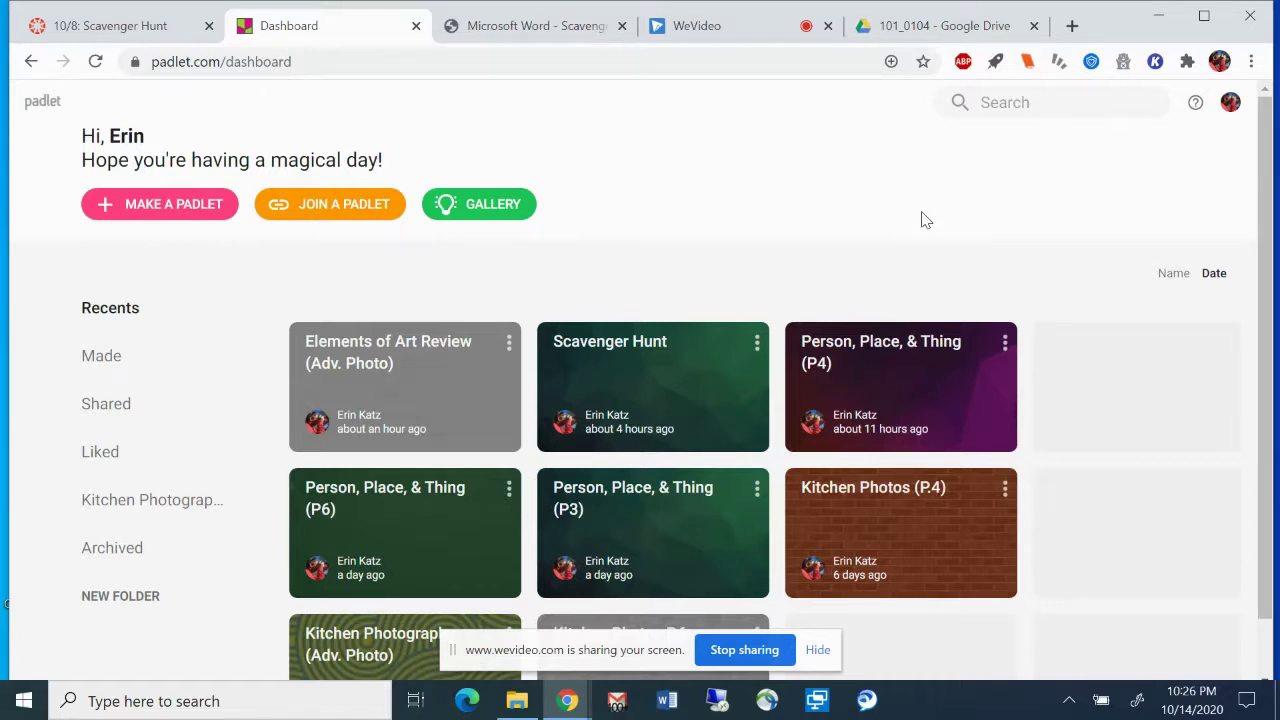
Check the Padlet account menu, and open the Scavenger Hunt Padlet from the assignment's upload steps
click(1236, 110)
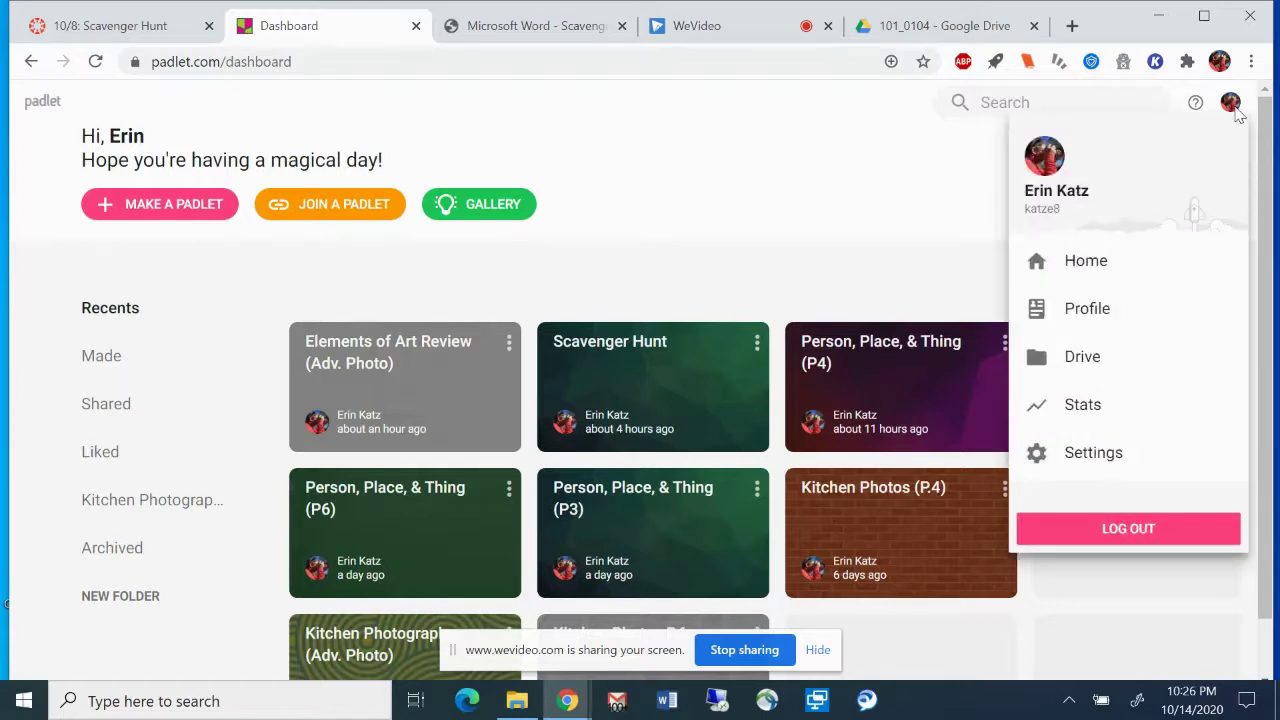
click(1236, 110)
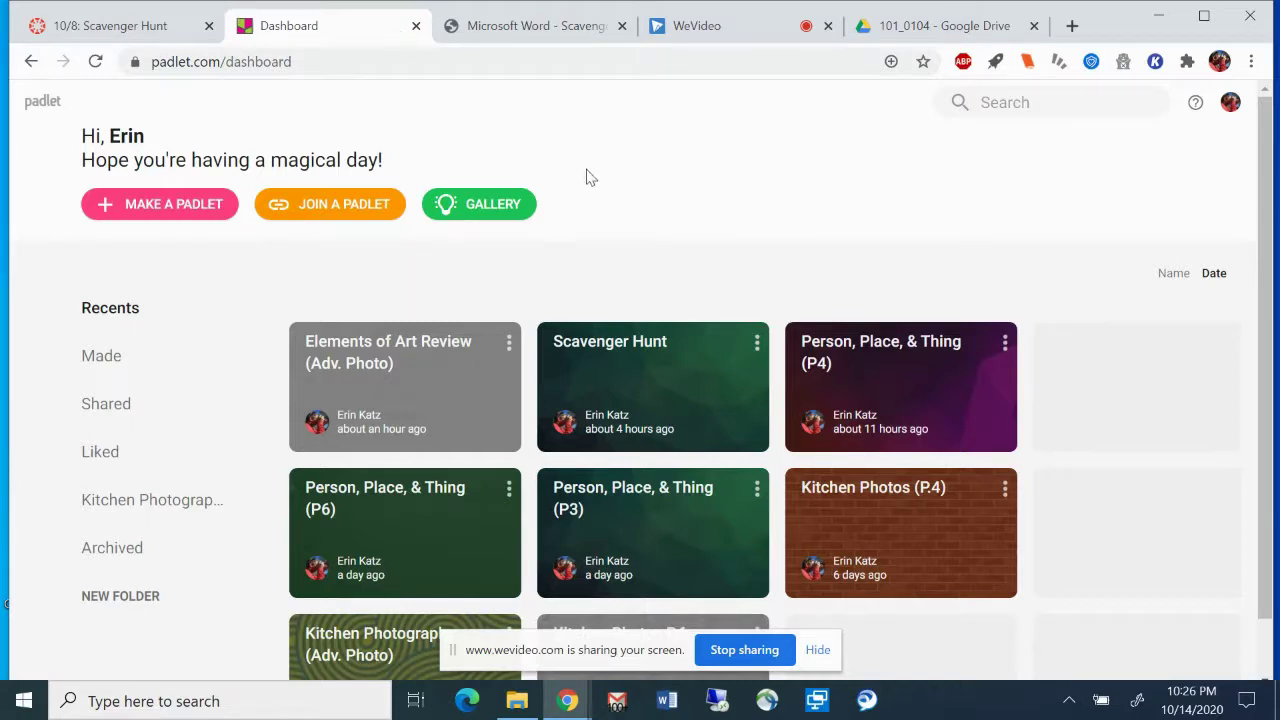
click(110, 28)
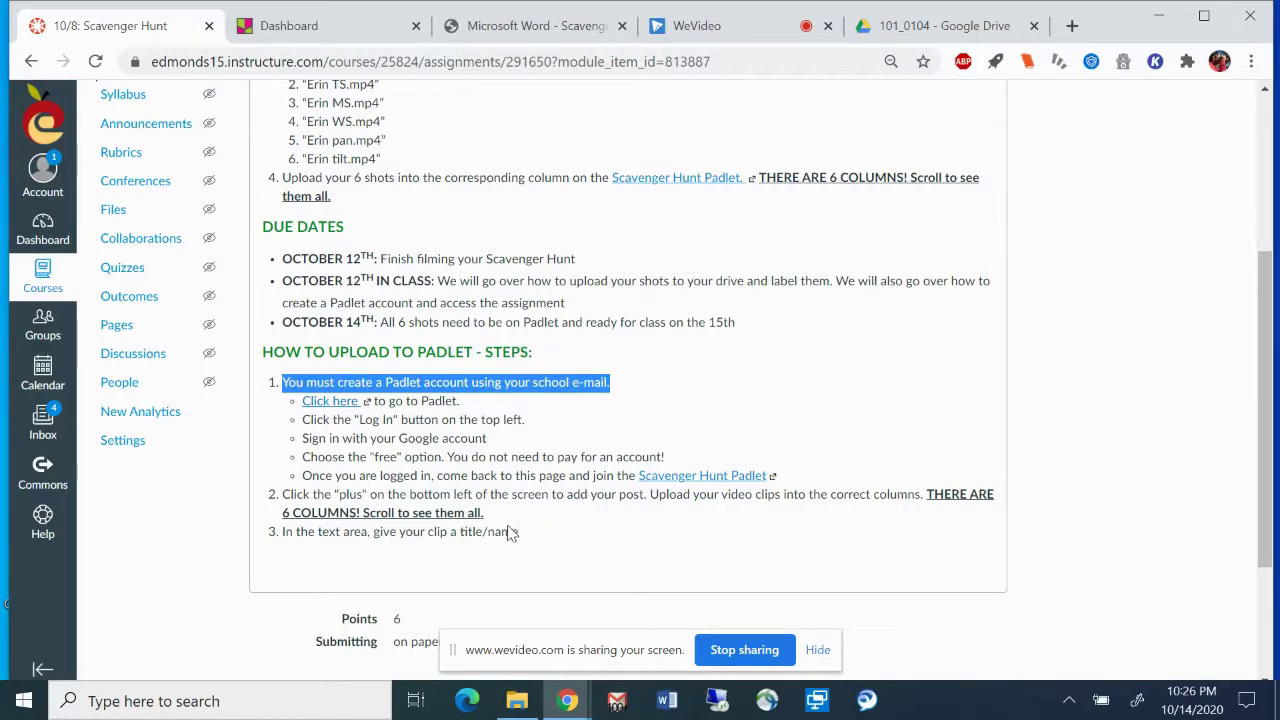
click(664, 476)
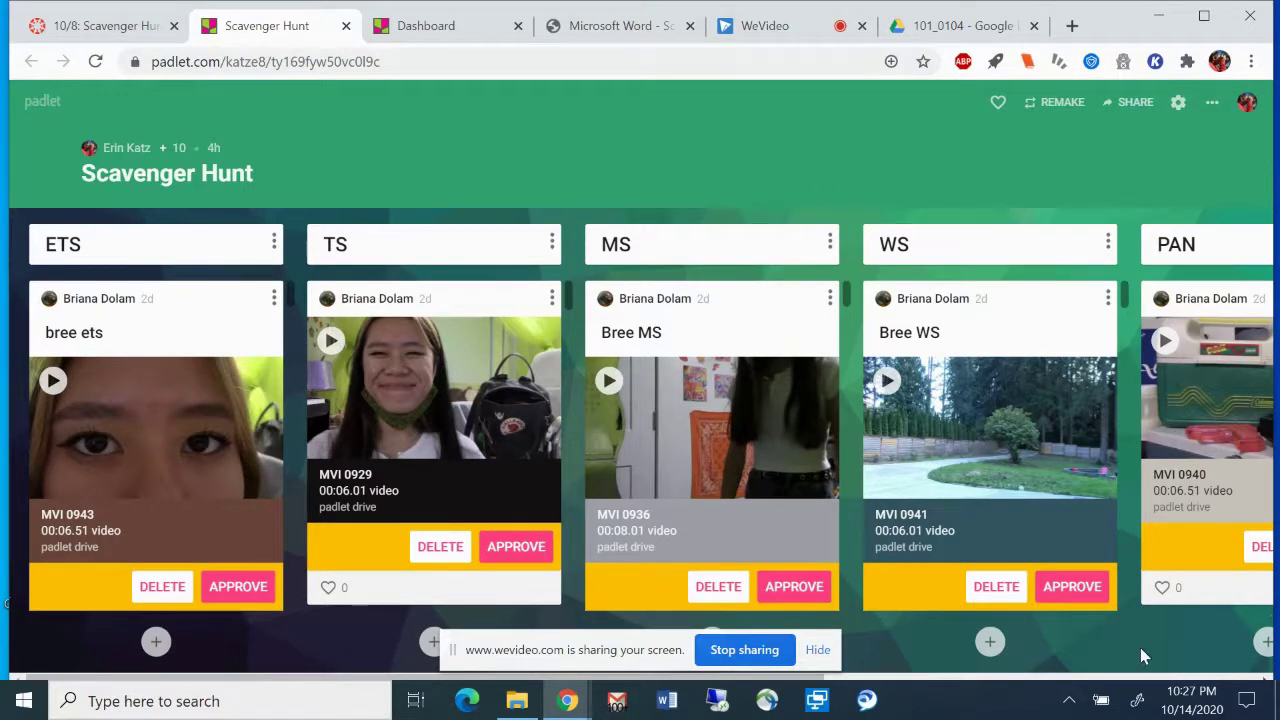
Look over all six shot-type columns of the Scavenger Hunt Padlet, from ETS through TILT
scroll(1140, 647, right, 3)
scroll(1140, 657, right, 3)
scroll(1140, 657, left, 8)
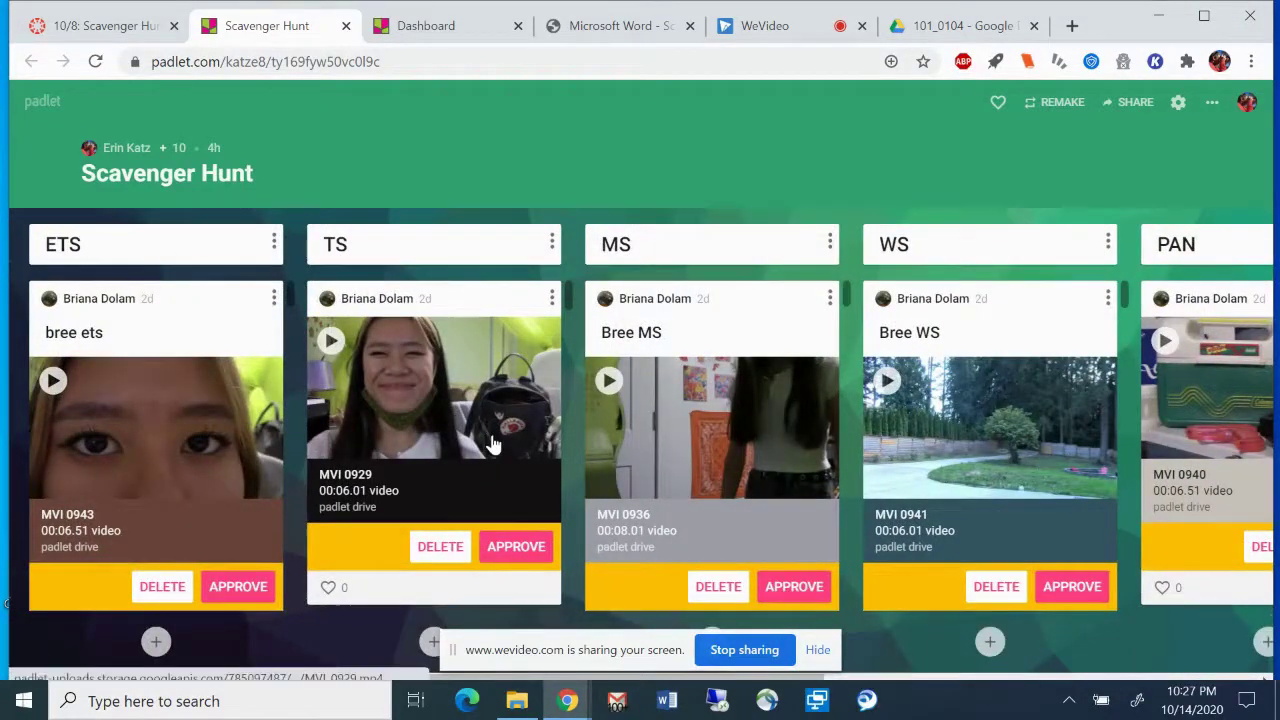
scroll(988, 567, right, 4)
scroll(988, 567, right, 2)
scroll(988, 567, left, 6)
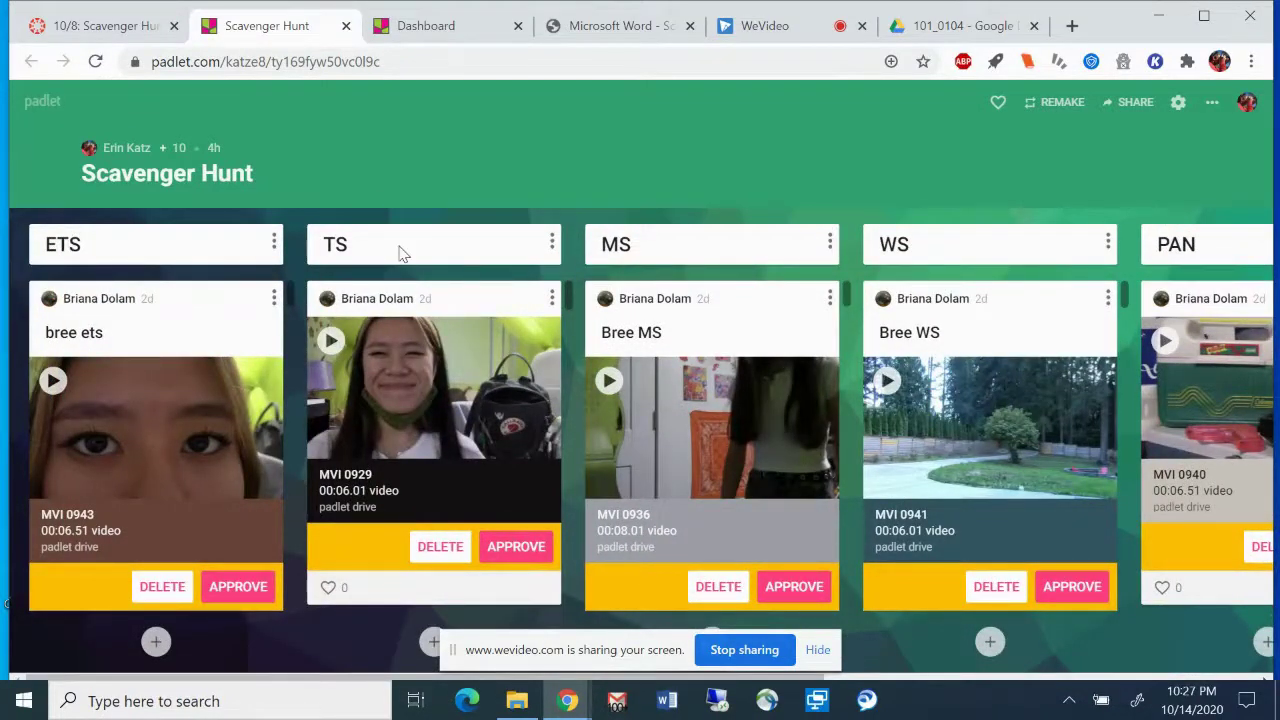
scroll(400, 252, right, 3)
scroll(743, 243, right, 1)
scroll(743, 243, right, 2)
scroll(1171, 257, right, 3)
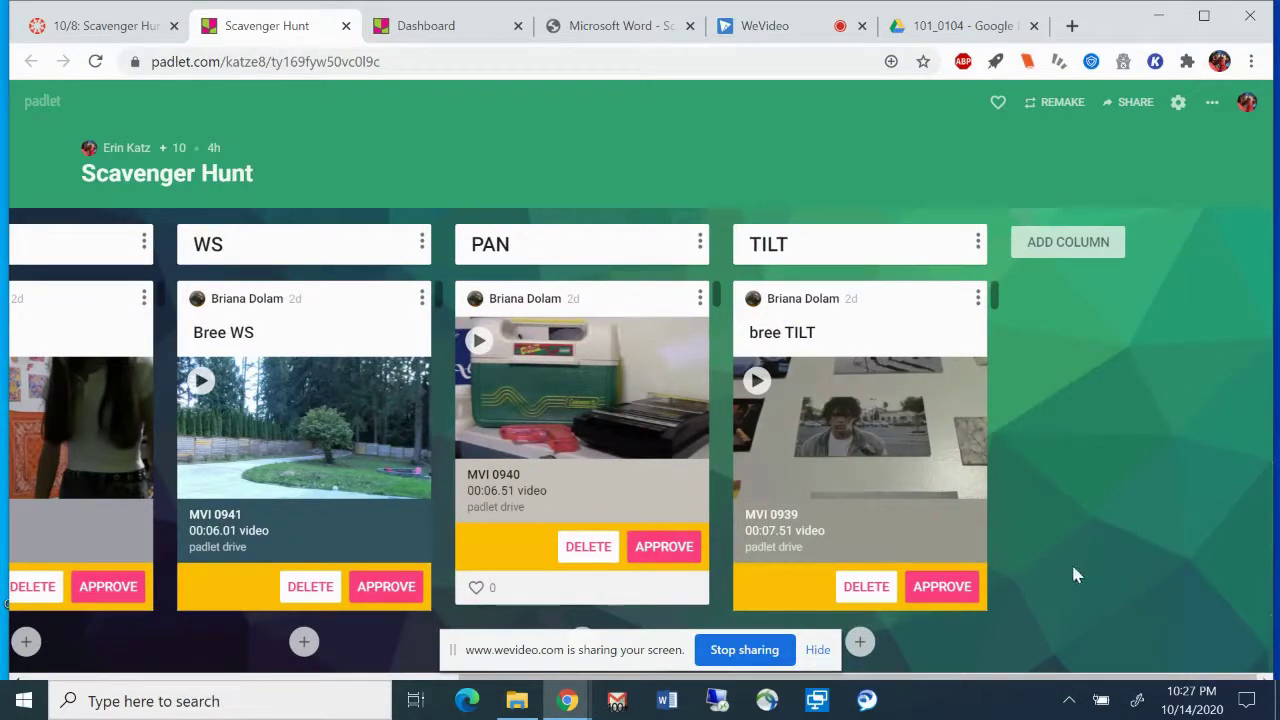
right_click(1104, 574)
click(1120, 624)
scroll(230, 650, left, 5)
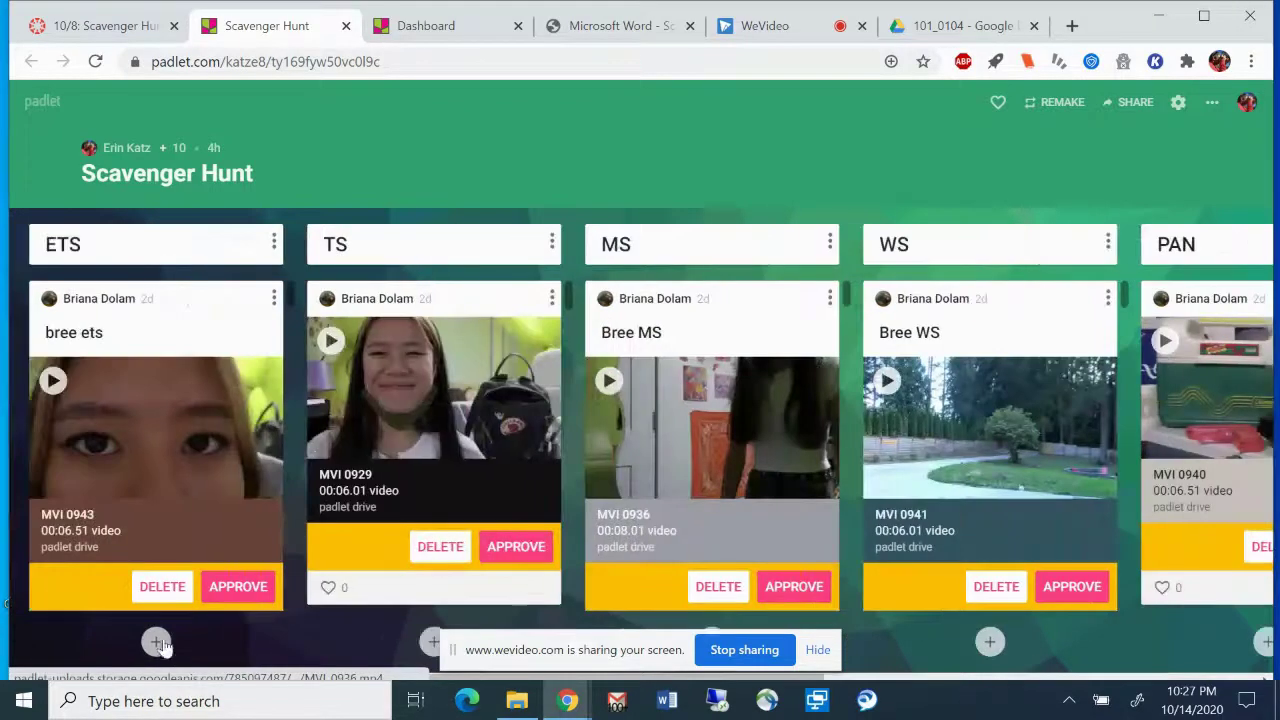
Add a post to the ETS column, titled with the author's first name and TS
click(155, 642)
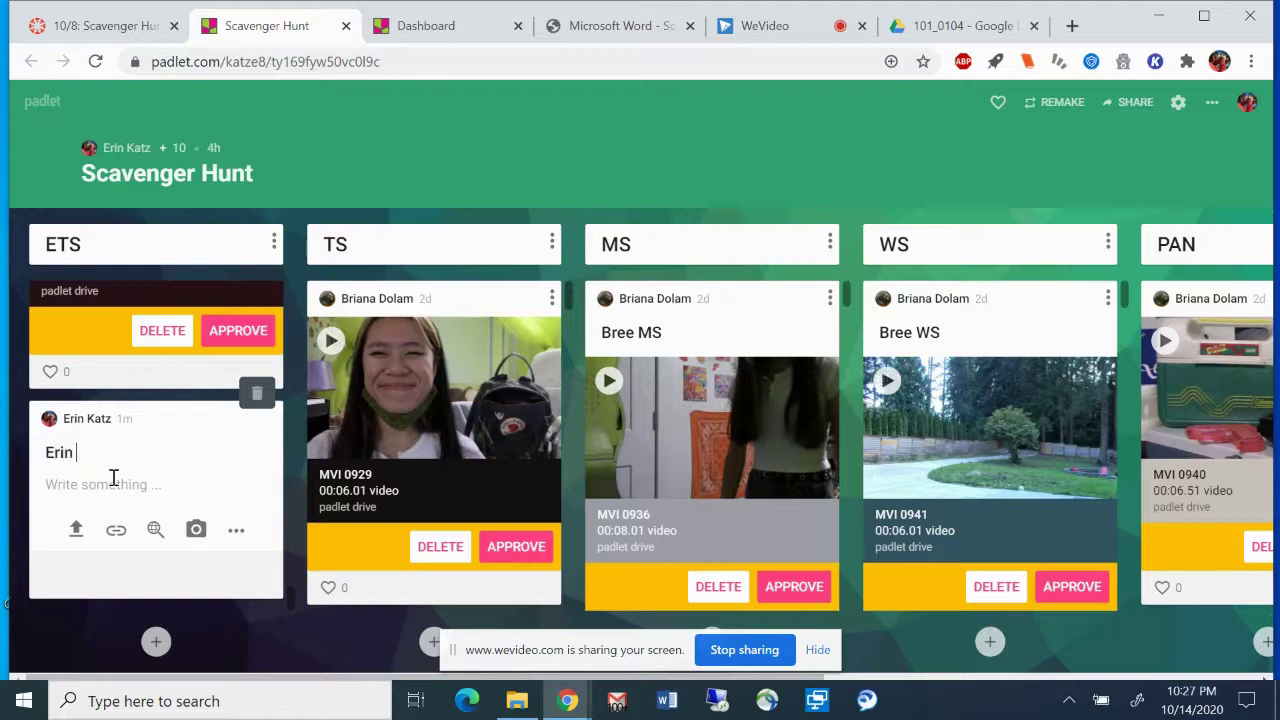
text(S)
Try to upload the ETS clip from Google Drive's 1 class exercises, Scavenger Hunt, 101_0104 folder to the post, and cancel the upload
click(76, 531)
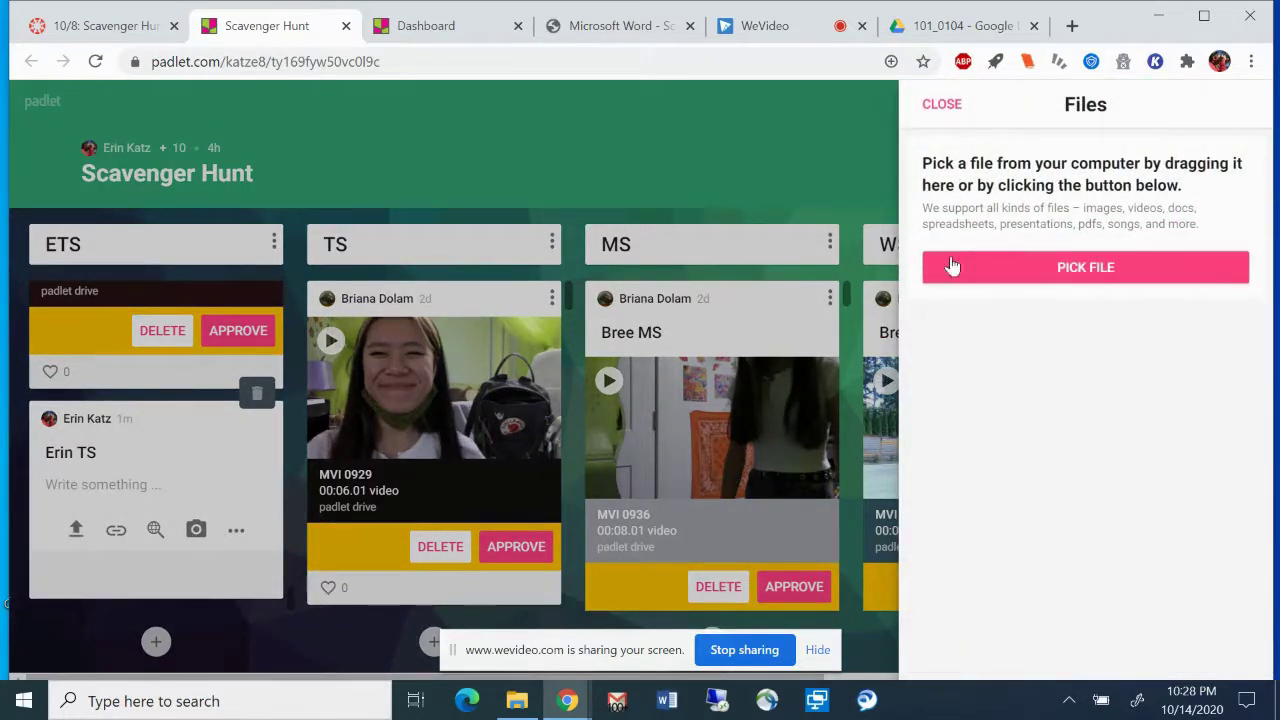
click(1052, 275)
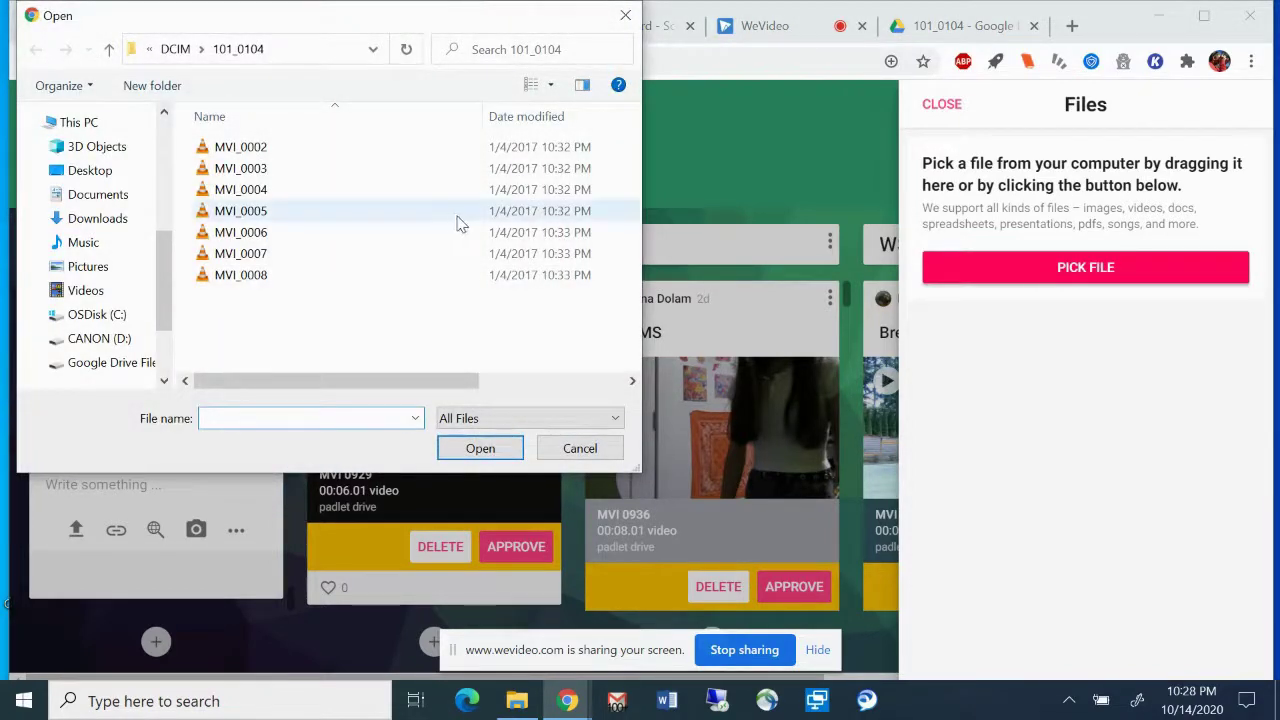
scroll(100, 280, up, 1)
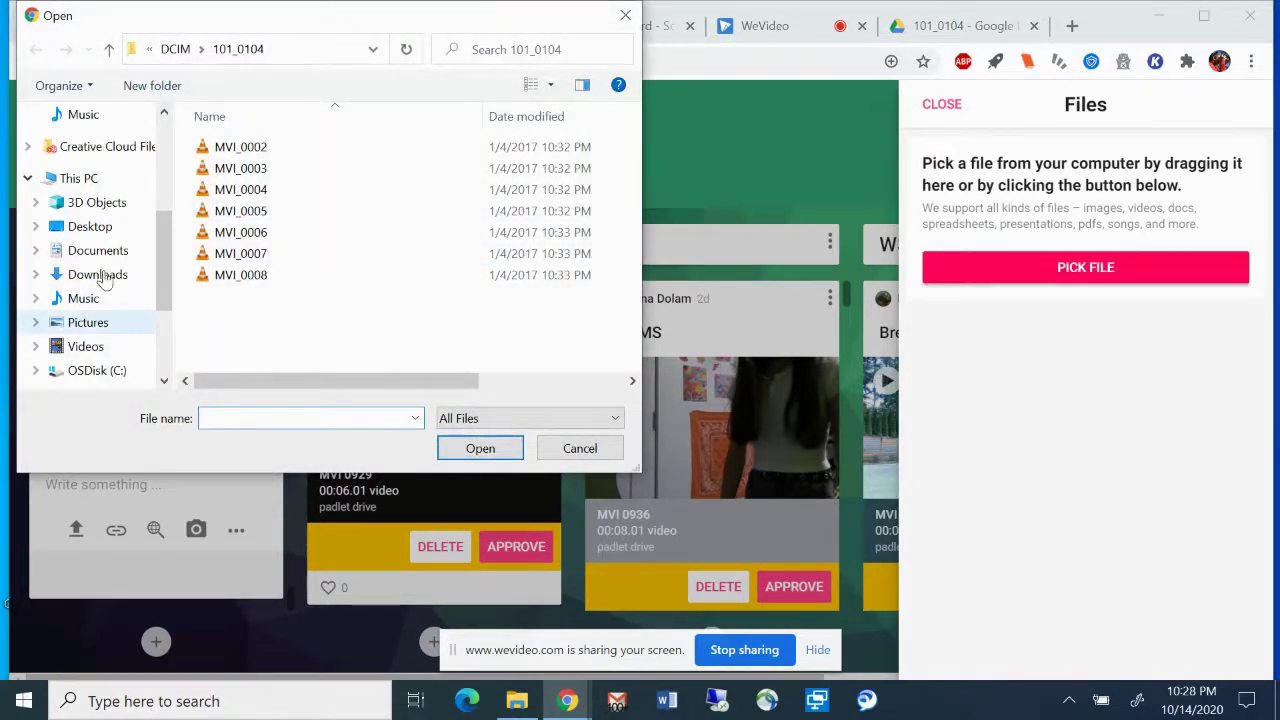
scroll(104, 280, up, 1)
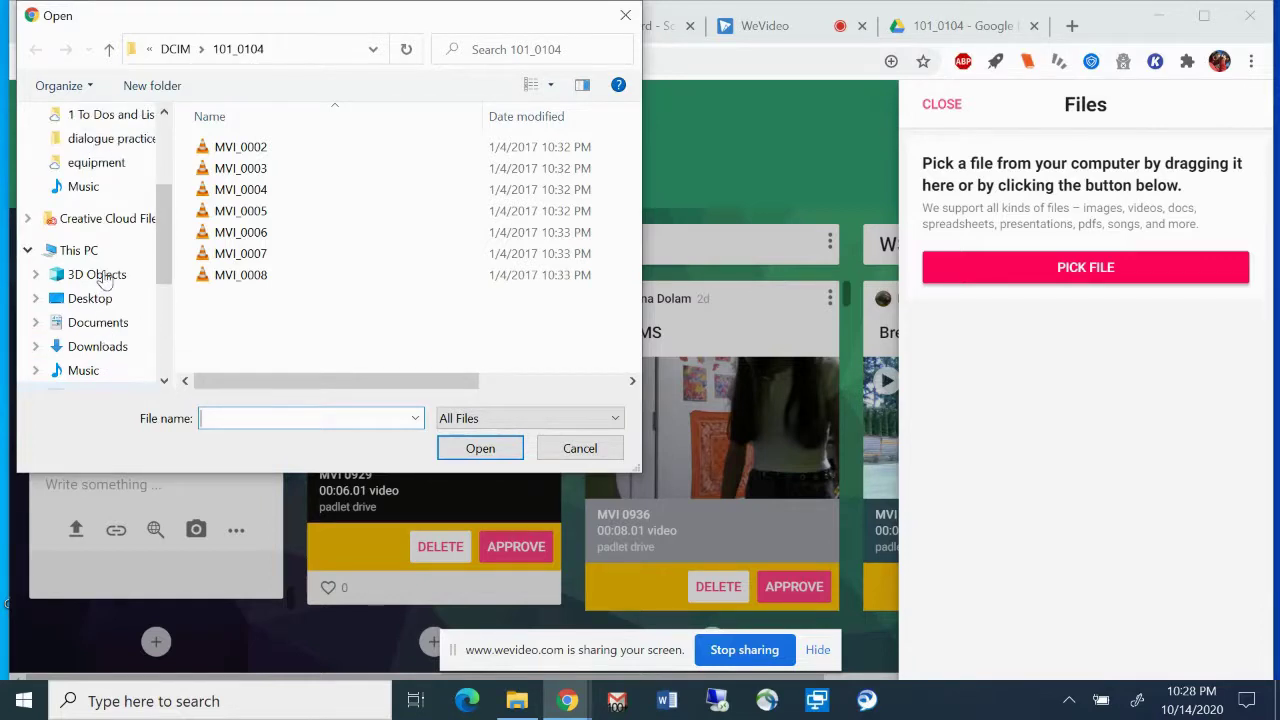
scroll(104, 280, down, 2)
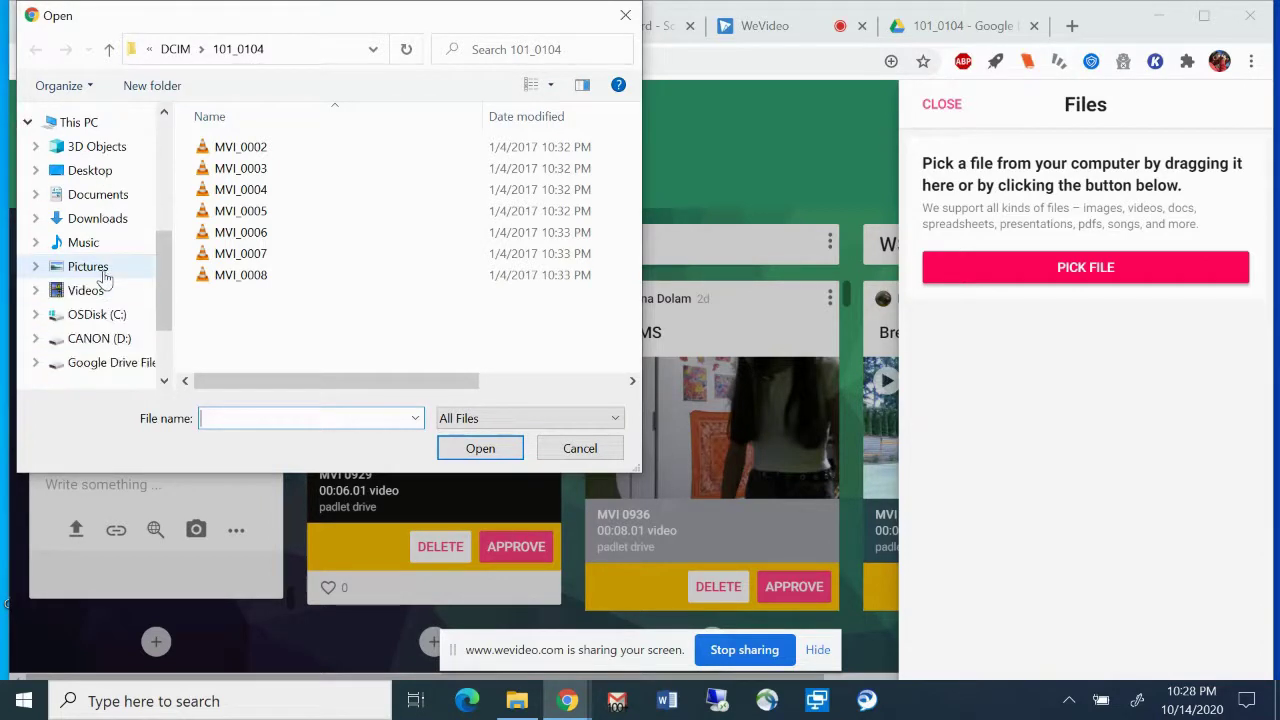
right_click(106, 342)
click(420, 242)
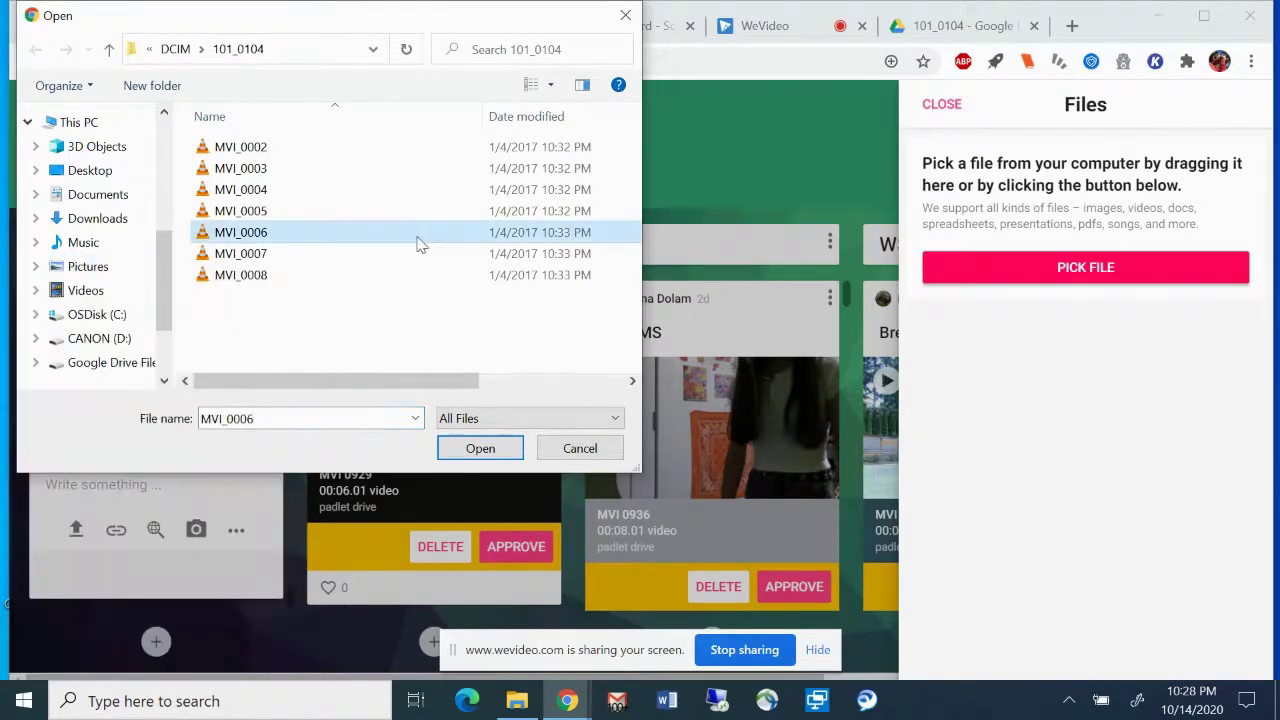
click(112, 364)
double_click(243, 147)
double_click(251, 162)
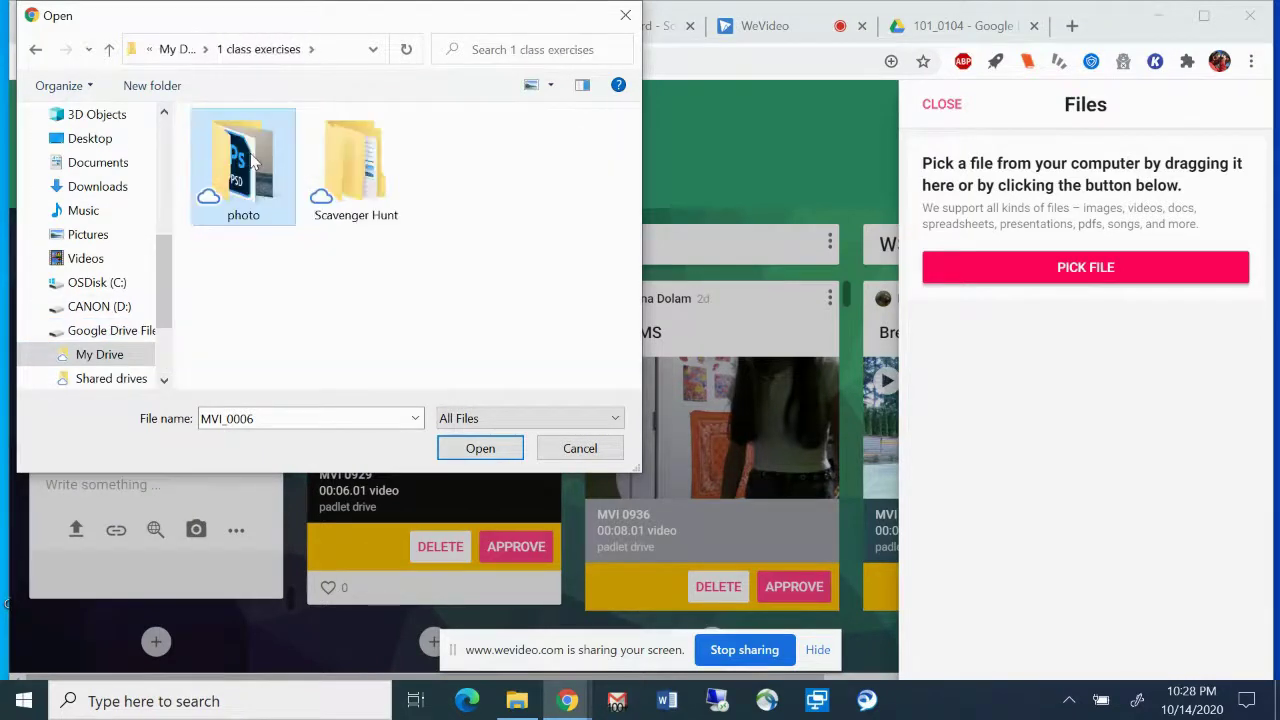
double_click(330, 159)
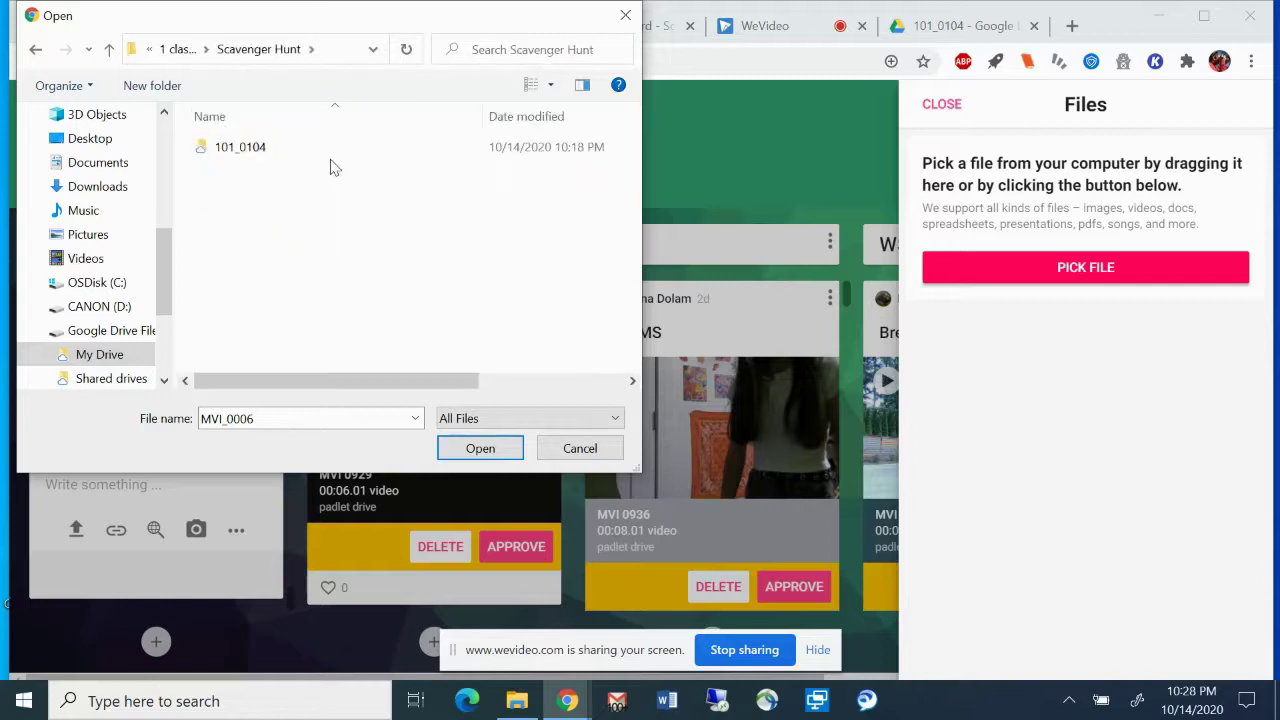
click(260, 156)
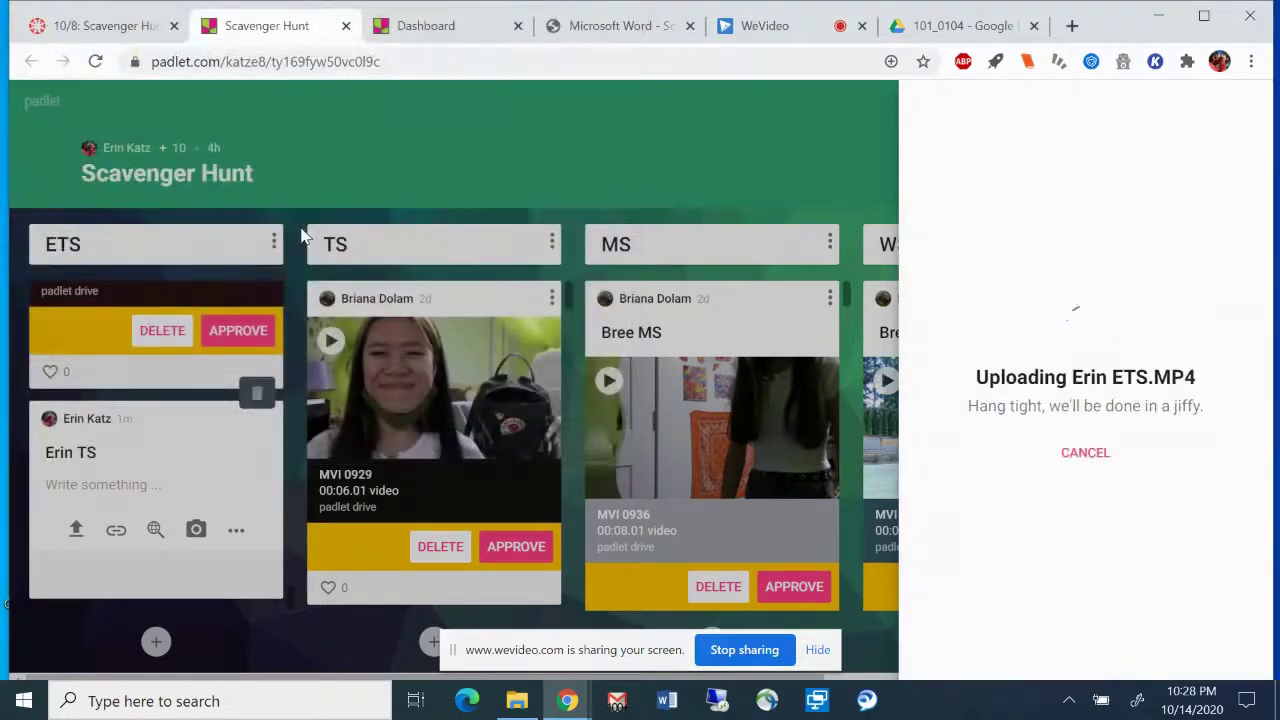
click(1090, 458)
Upload the TS clip from the 101_0104 folder to the new post in the ETS column
click(1086, 268)
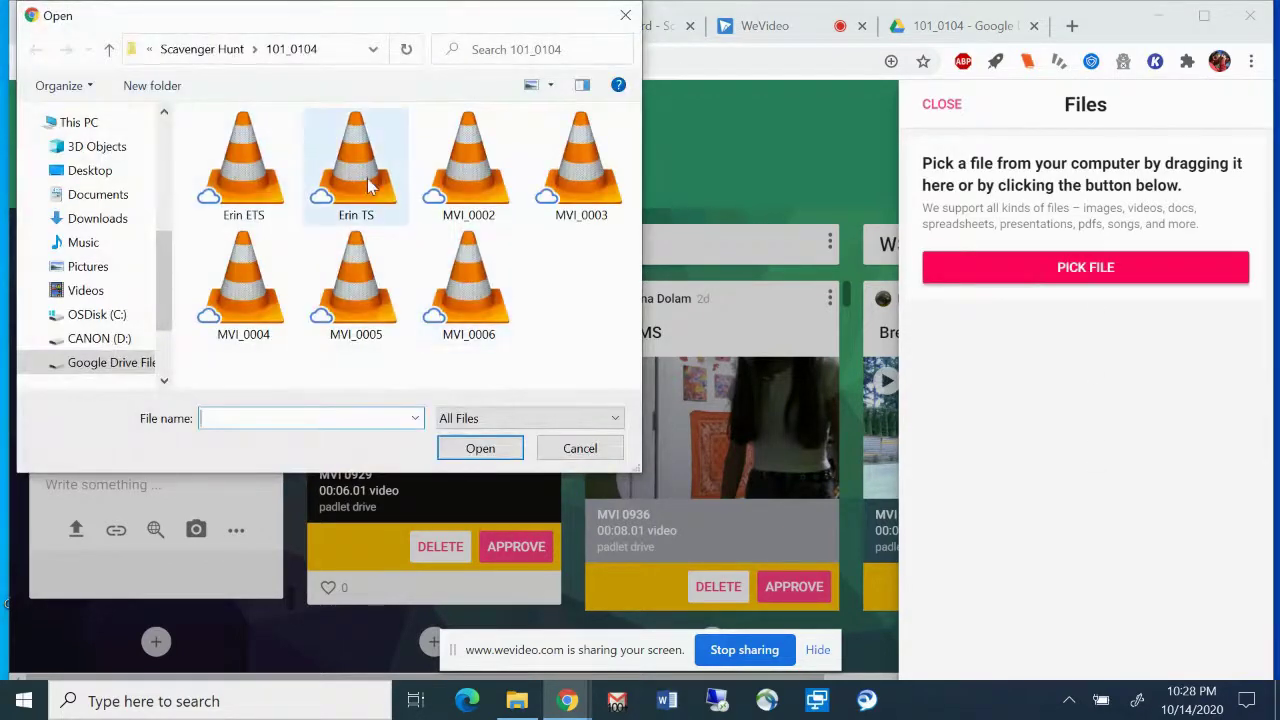
click(367, 180)
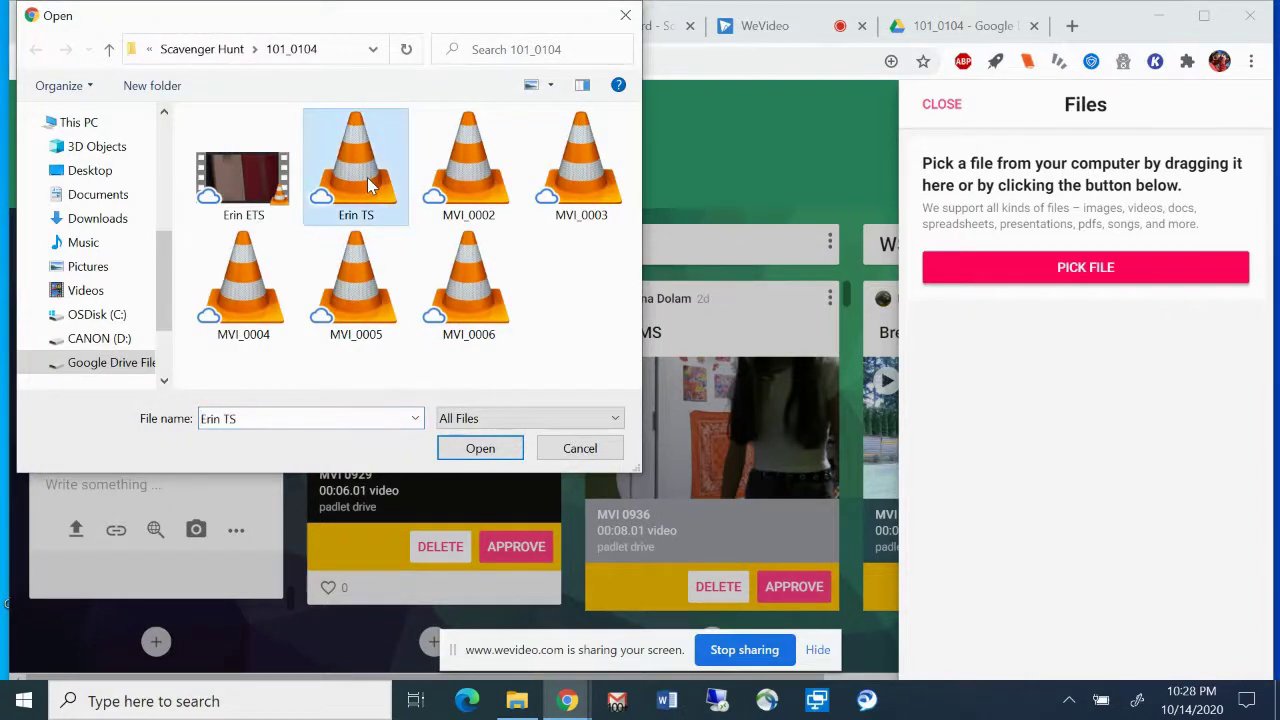
click(489, 445)
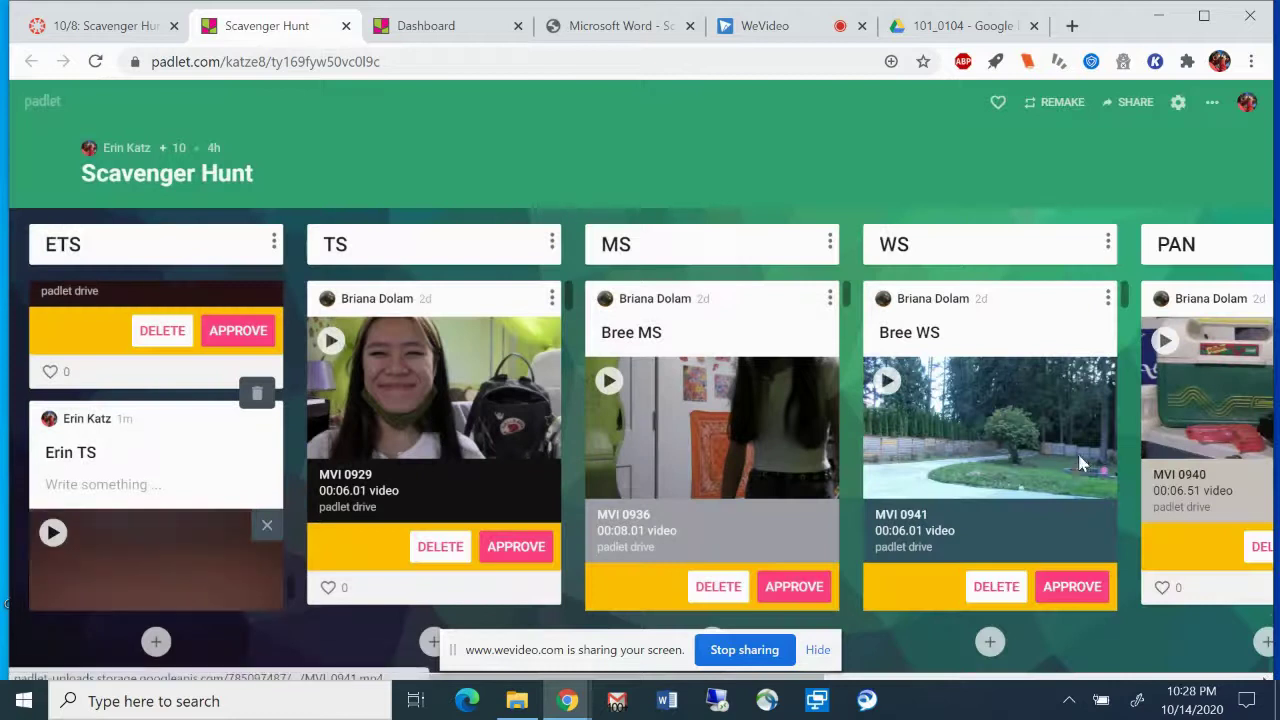
Remove the TS clip from the new post and change the shot type in its title to ETS
click(1082, 460)
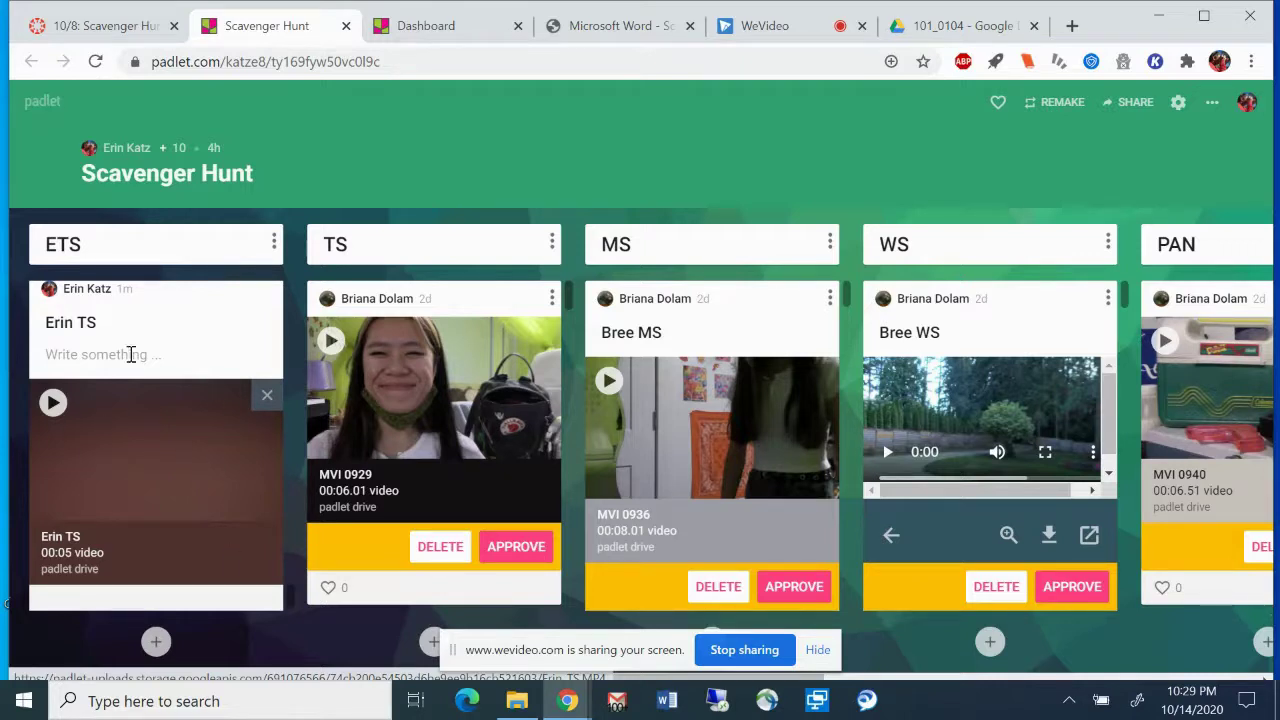
click(266, 399)
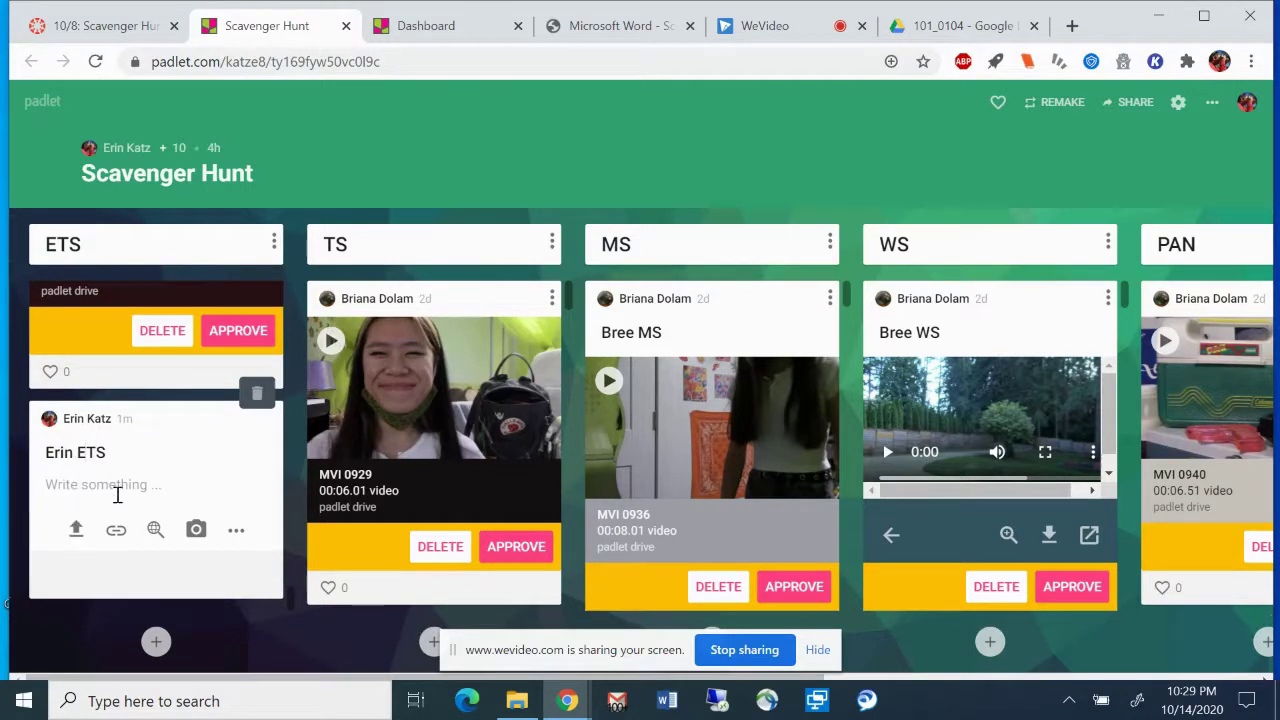
Upload the ETS clip from the 101_0104 folder to the new post in the ETS column and check the attached video
click(77, 529)
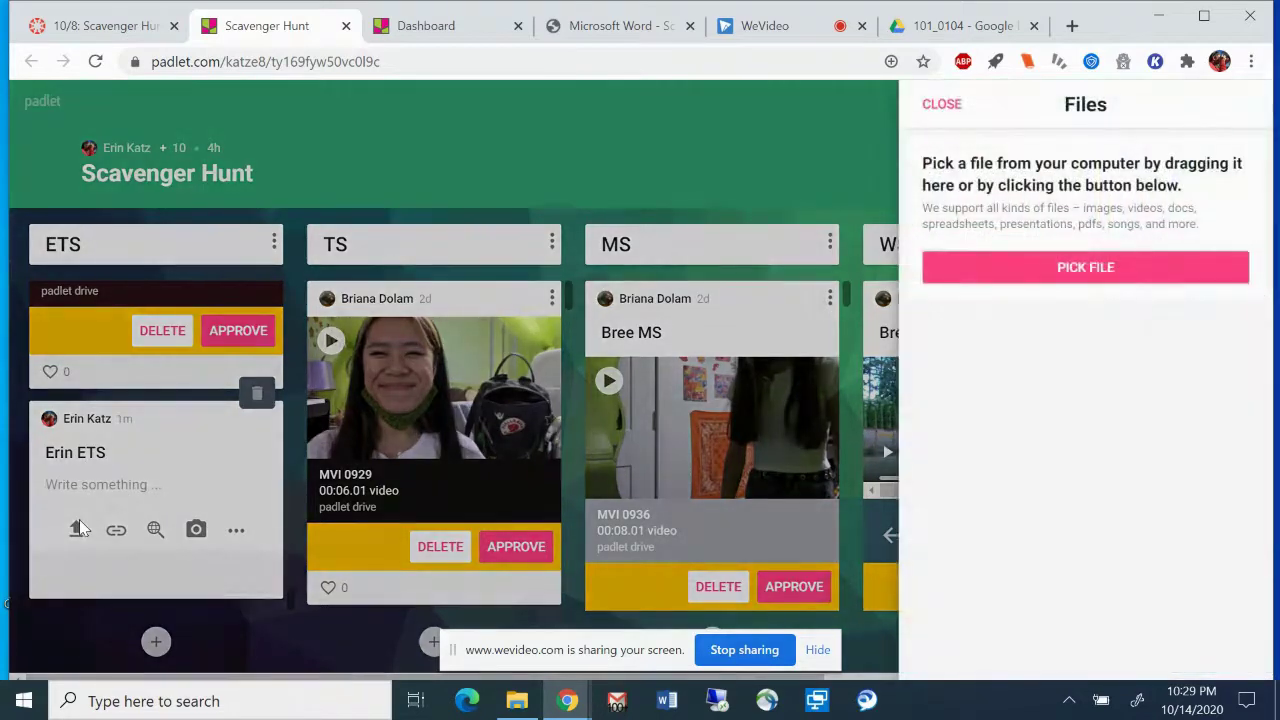
click(992, 268)
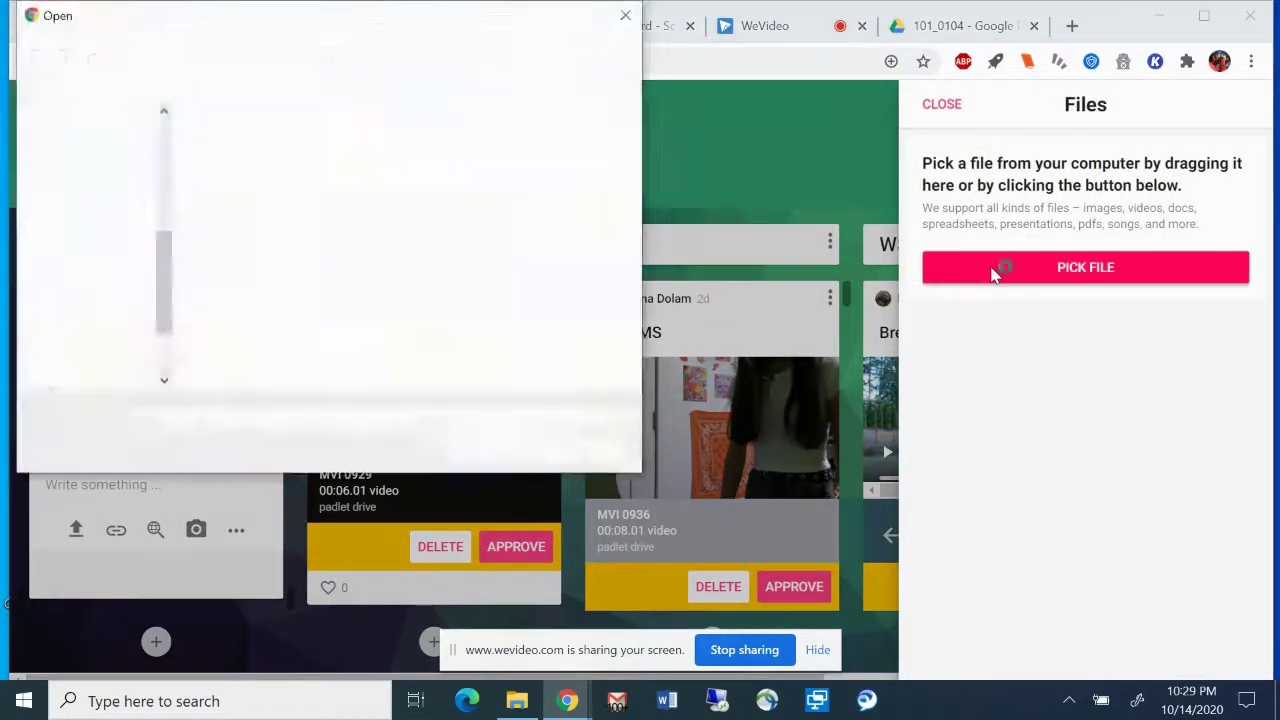
click(255, 185)
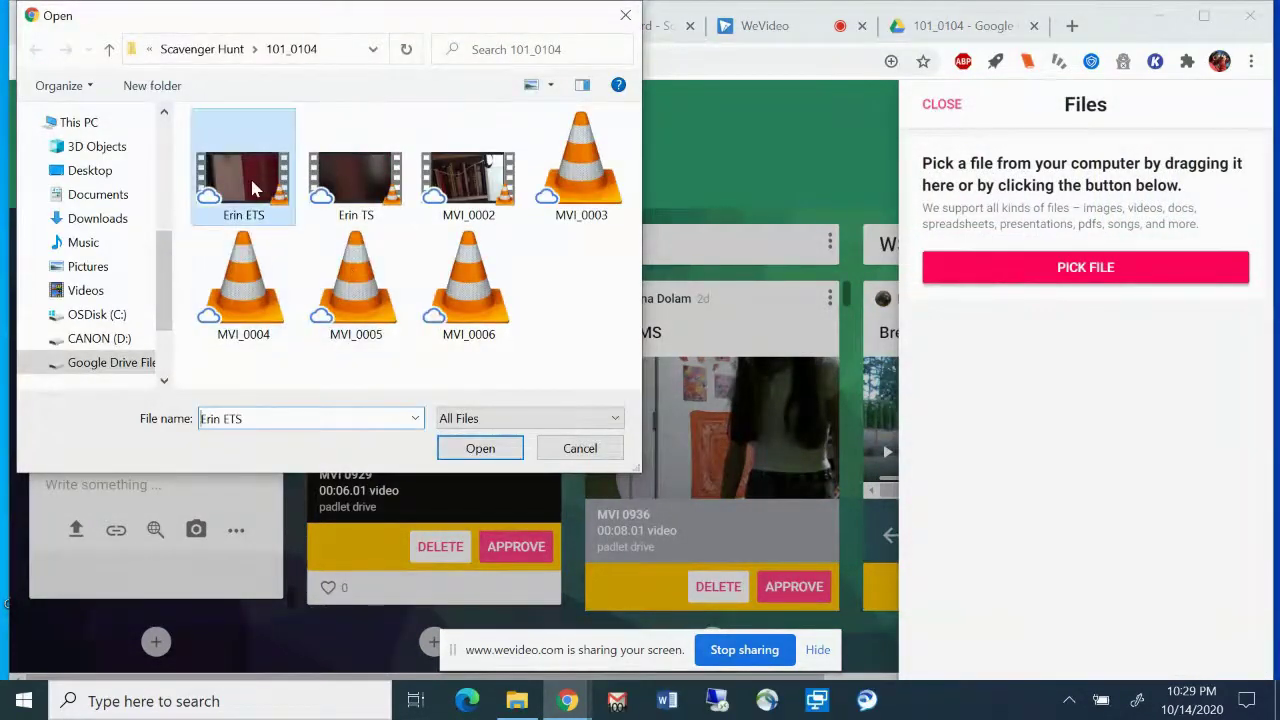
click(487, 450)
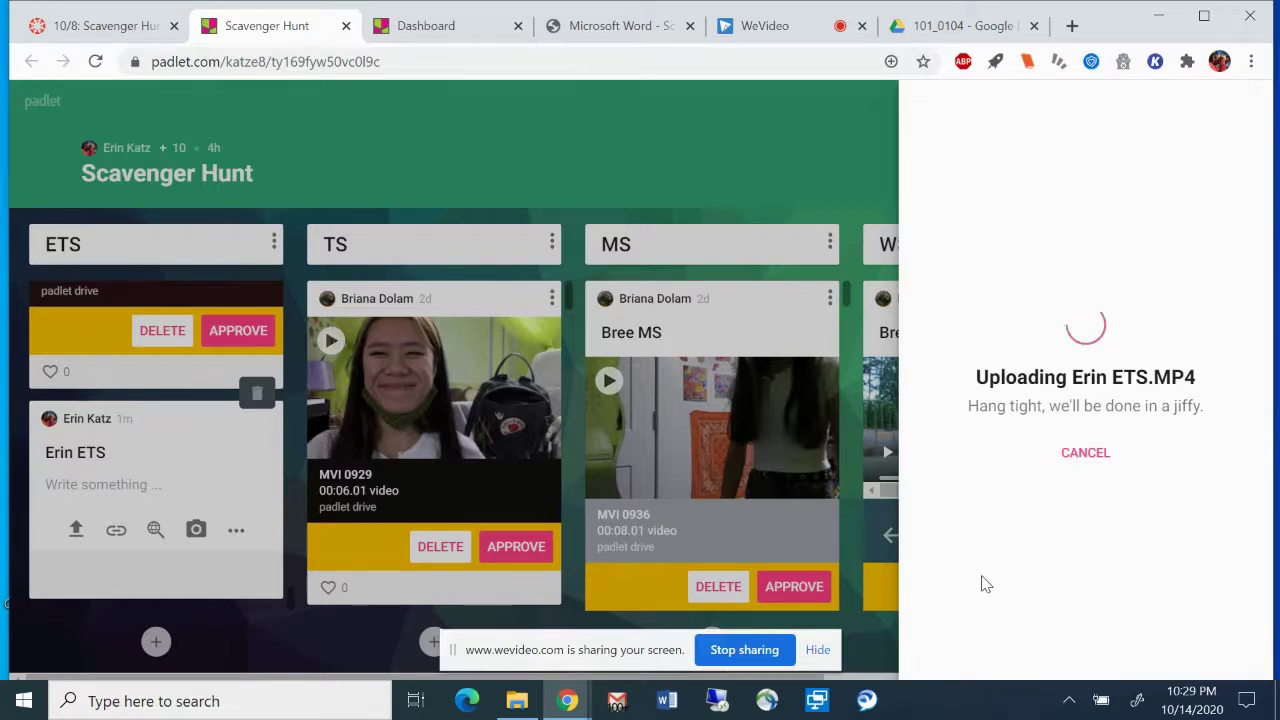
scroll(177, 580, down, 2)
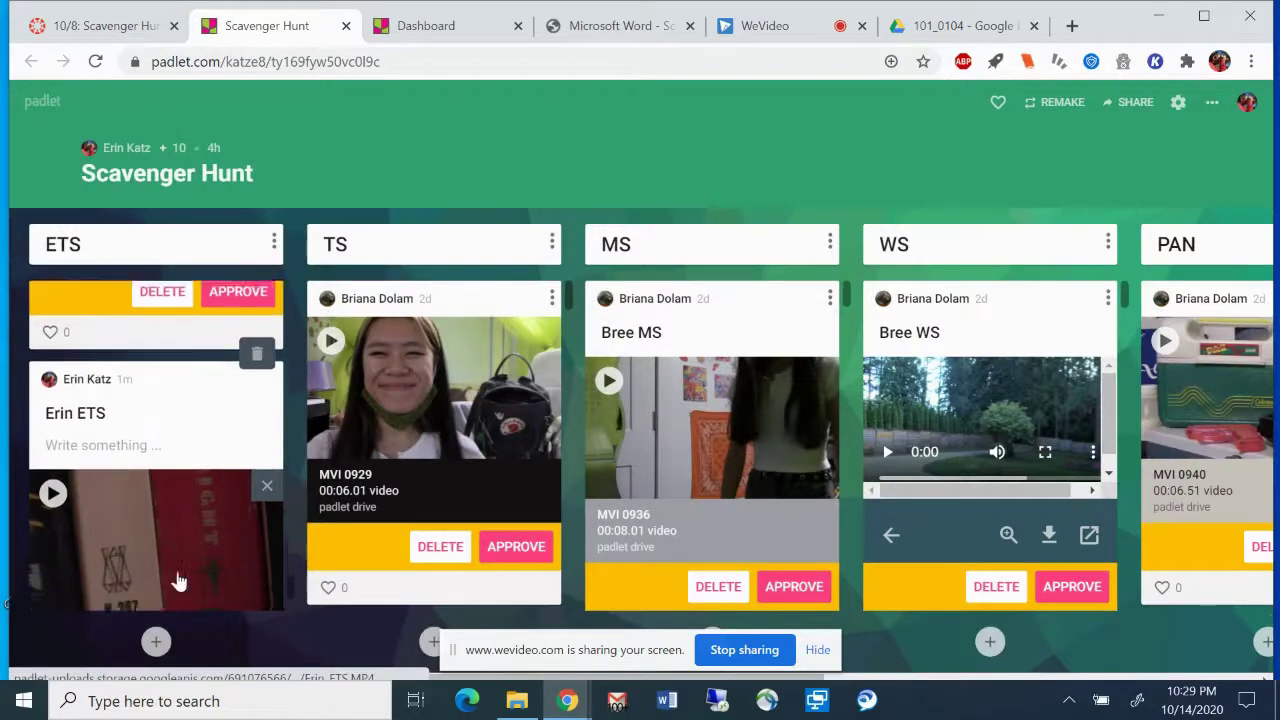
scroll(177, 569, up, 1)
scroll(177, 569, down, 1)
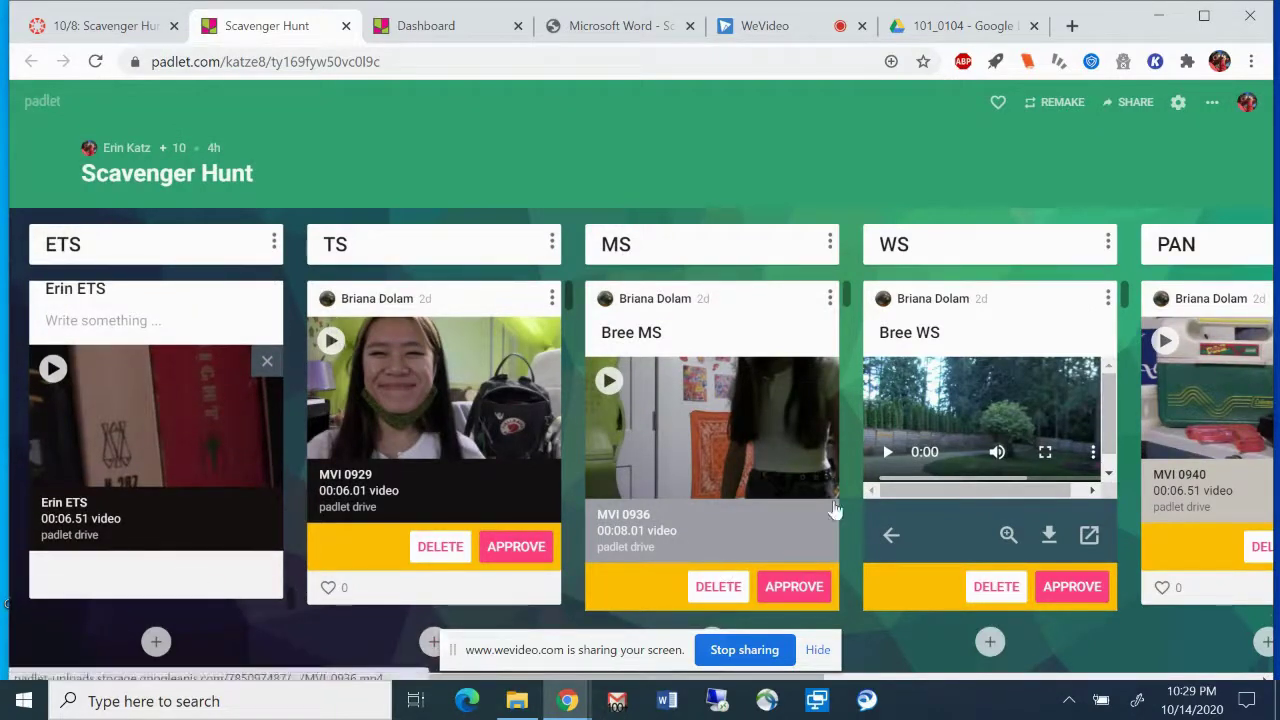
Look across all the shot-type columns of the Scavenger Hunt board, from ETS through TILT
scroll(1184, 551, right, 5)
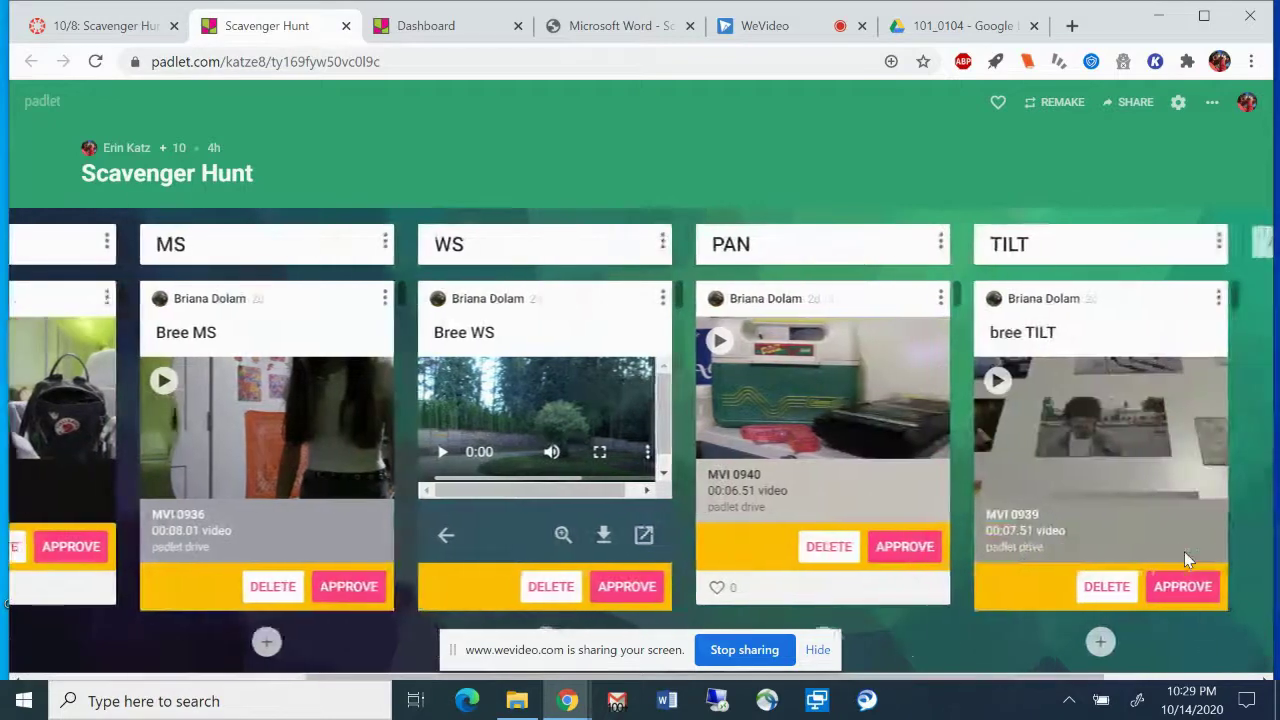
scroll(1184, 551, left, 5)
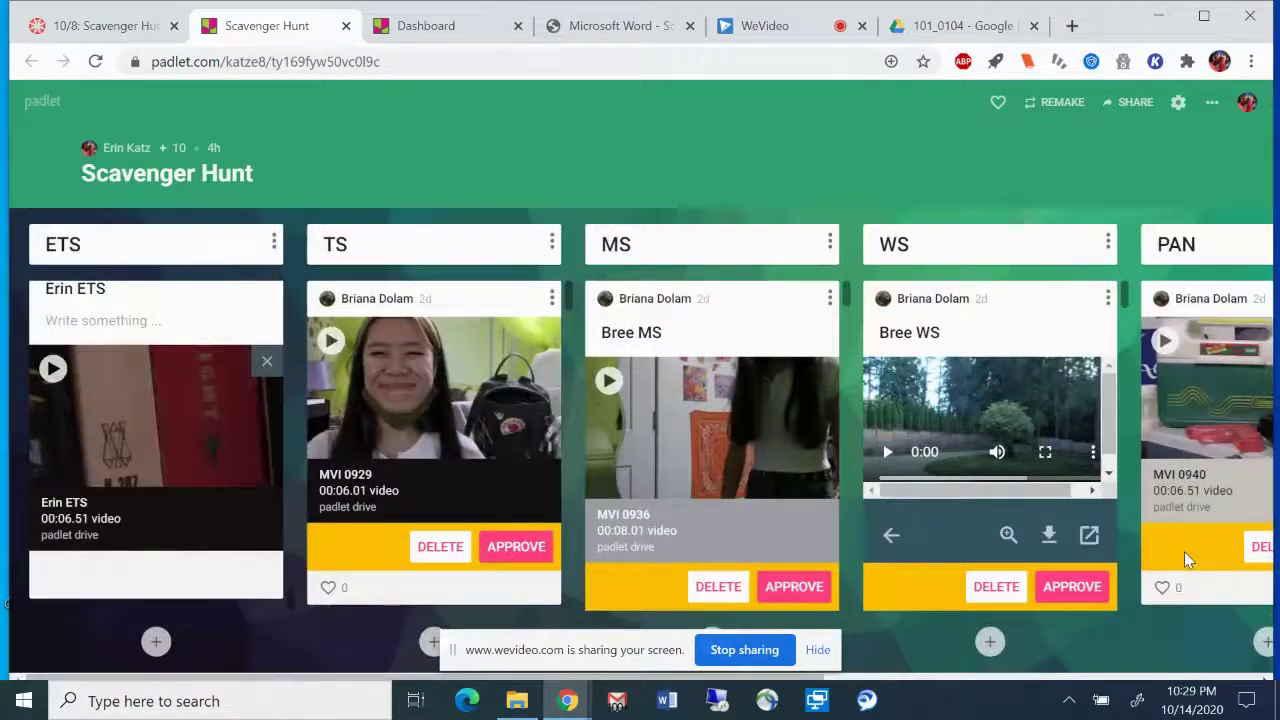
scroll(1184, 551, right, 5)
scroll(1184, 551, left, 4)
scroll(1184, 551, left, 1)
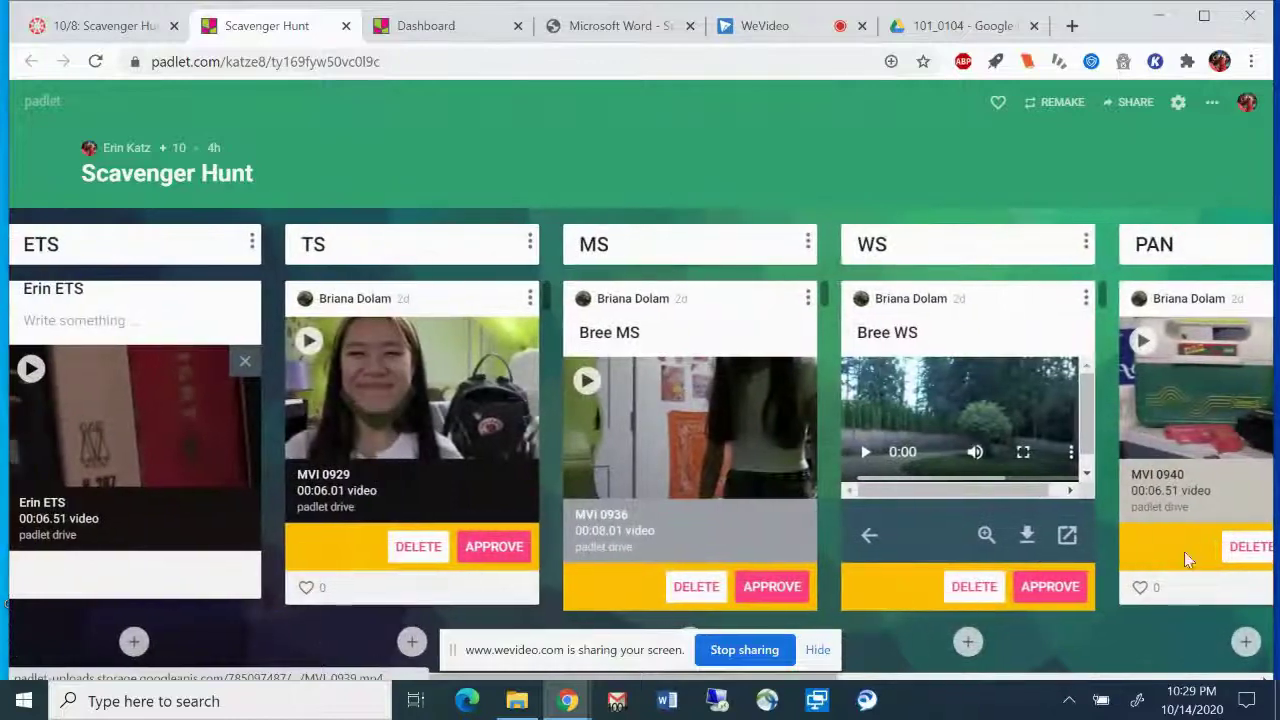
scroll(928, 683, right, 2)
scroll(928, 683, right, 5)
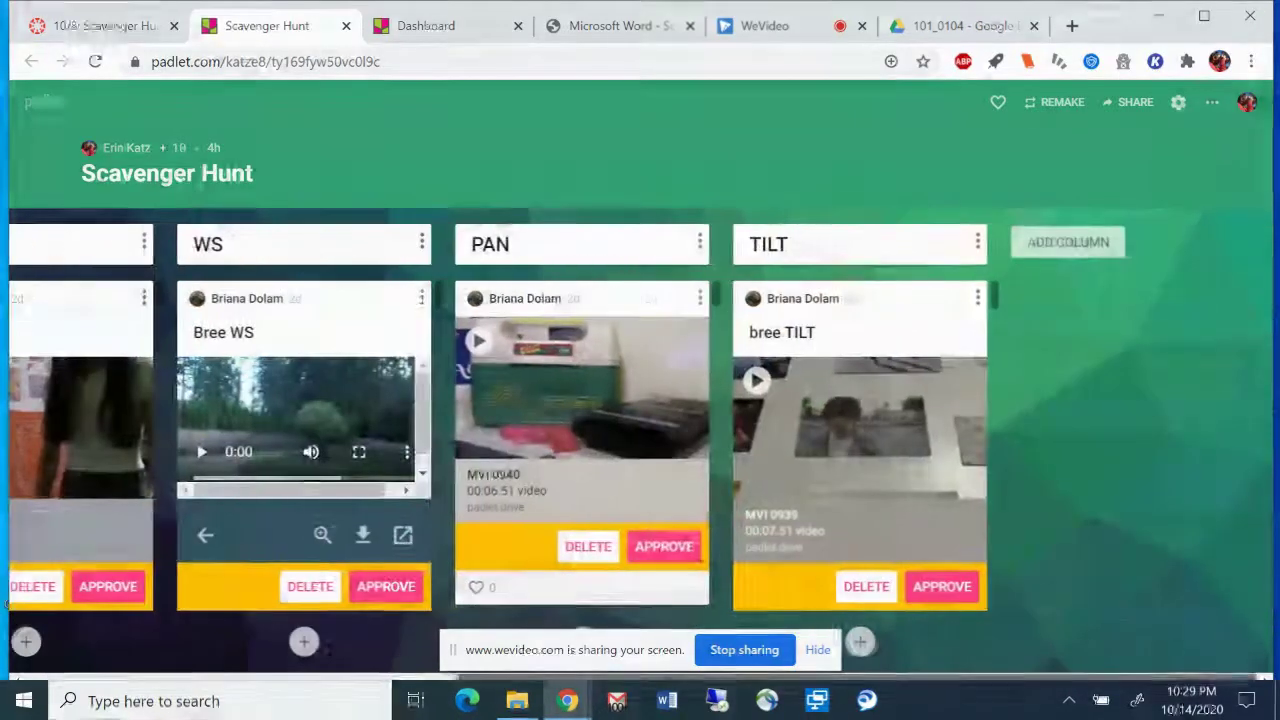
scroll(928, 683, left, 6)
scroll(928, 683, right, 6)
scroll(640, 440, right, 2)
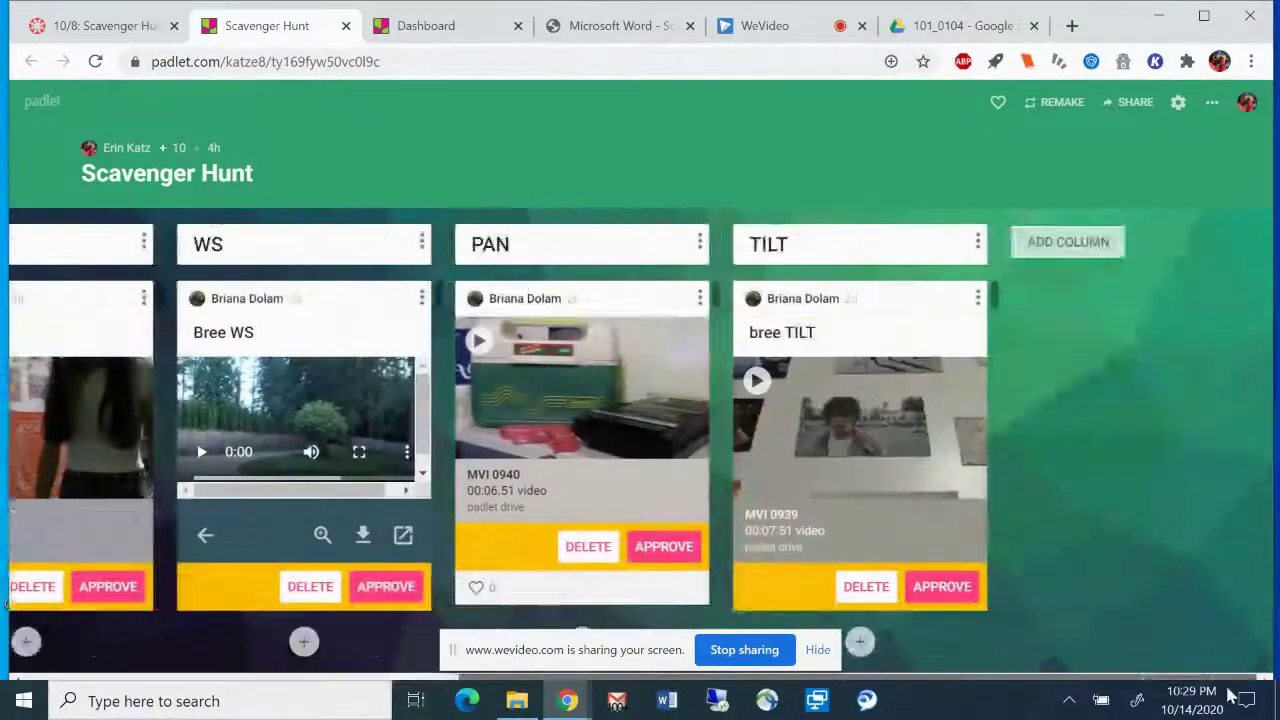
scroll(640, 440, left, 6)
scroll(640, 440, right, 4)
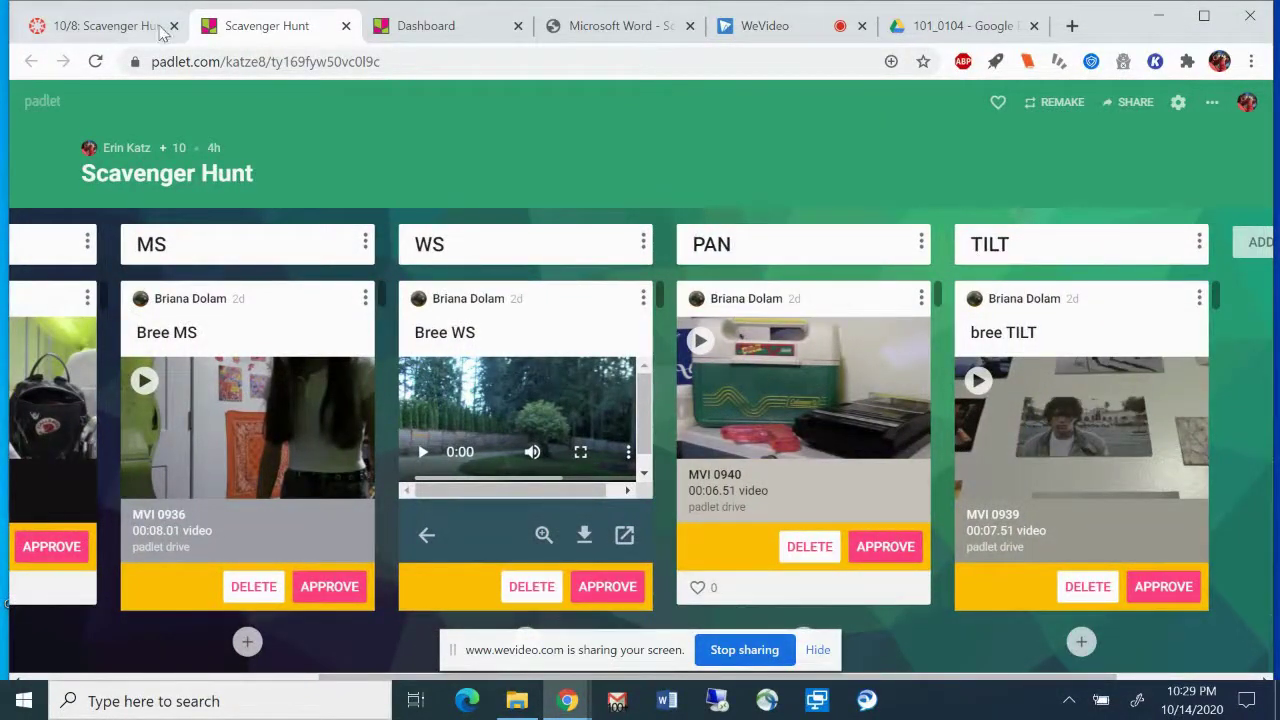
Return to the Scavenger Hunt assignment page in Canvas, review the Padlet upload instructions and clear the text highlight
click(100, 24)
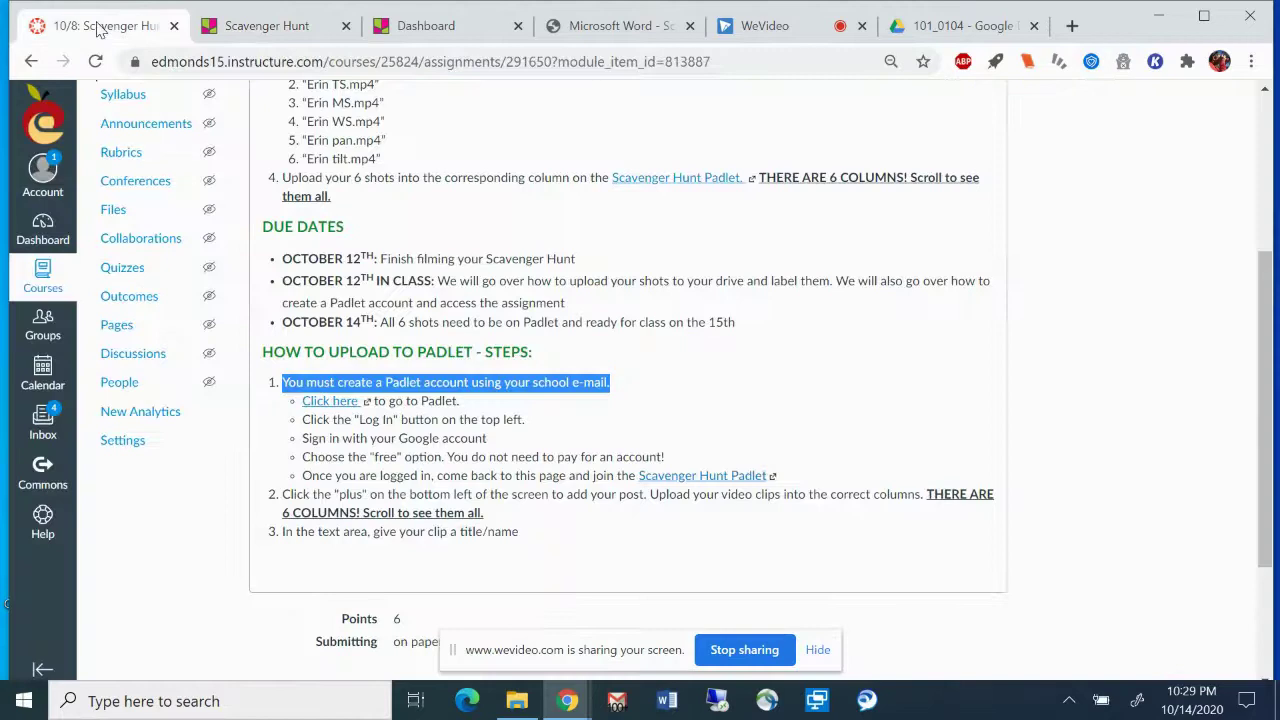
scroll(366, 172, up, 1)
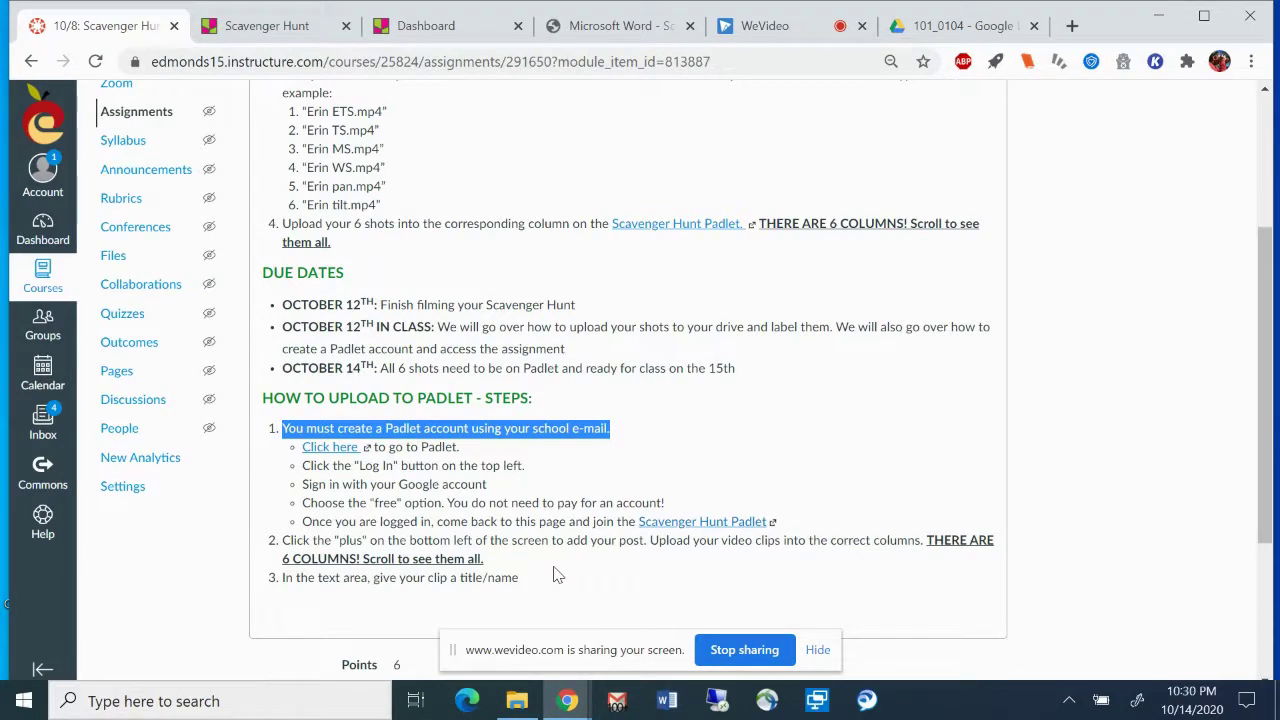
drag(557, 576, 891, 409)
click(918, 437)
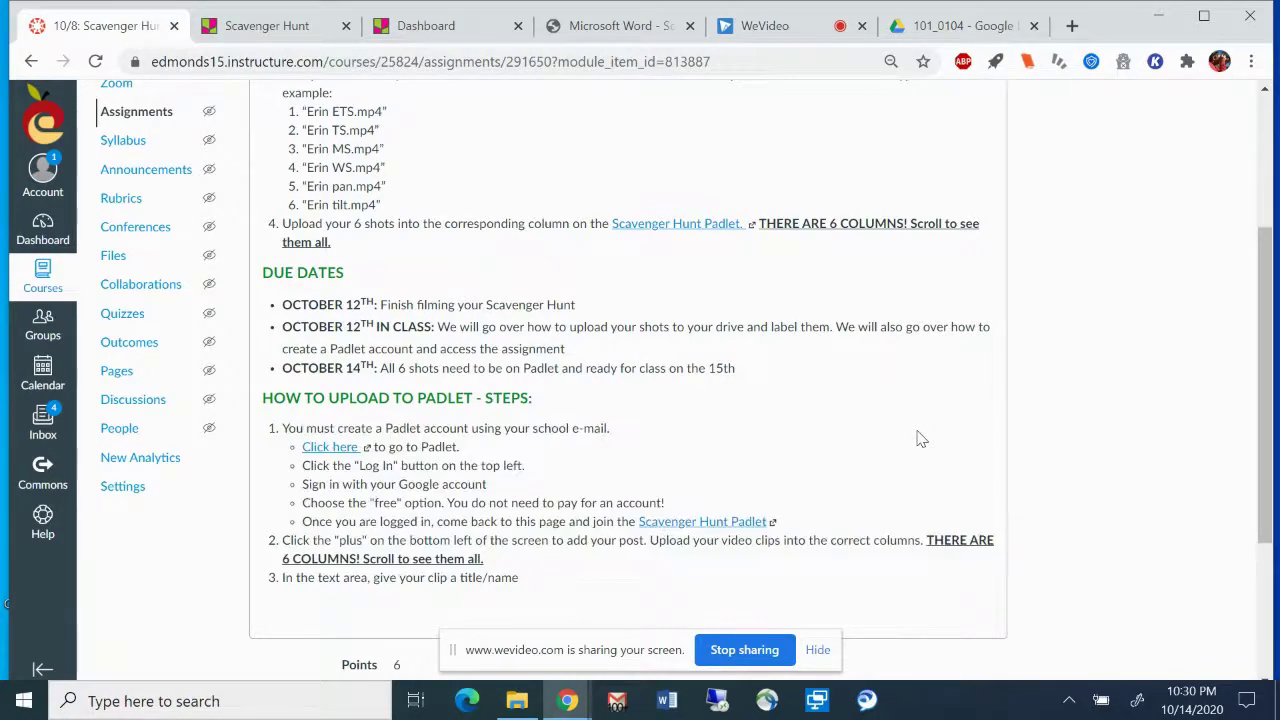